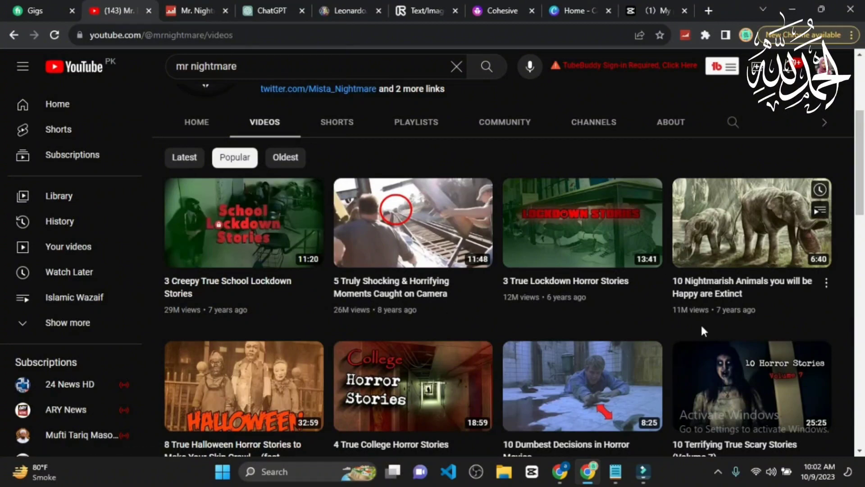
Step: Examine the most popular videos on the Mr. Nightmare channel, previewing several of the horror story thumbnails
{"action": "left_click_drag", "start_coordinate": [863, 163], "coordinate": [863, 200]}
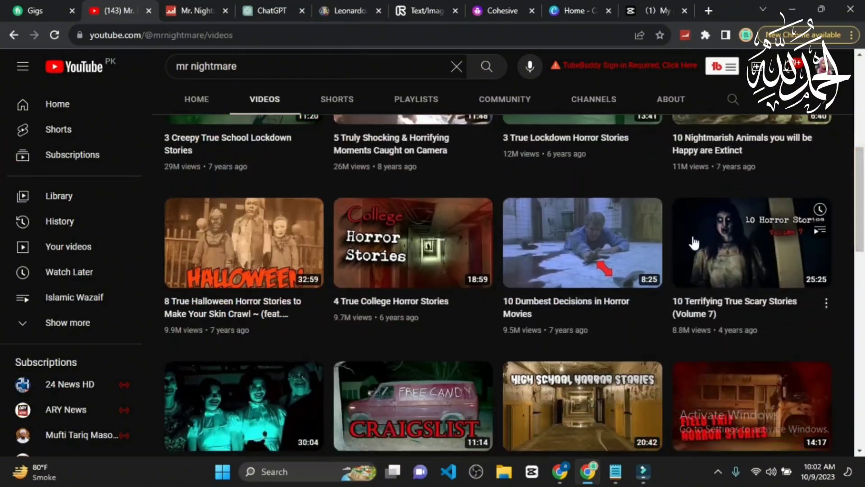
{"action": "mouse_move", "coordinate": [728, 246]}
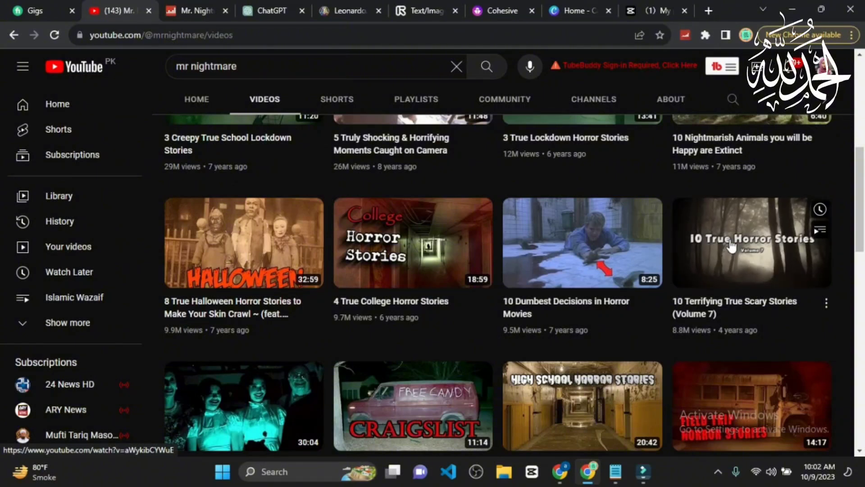
{"action": "mouse_move", "coordinate": [210, 265]}
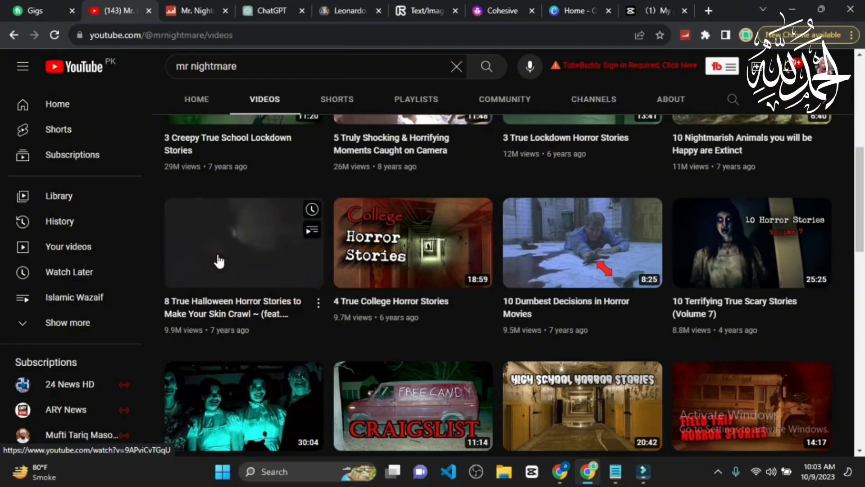
{"action": "mouse_move", "coordinate": [396, 253]}
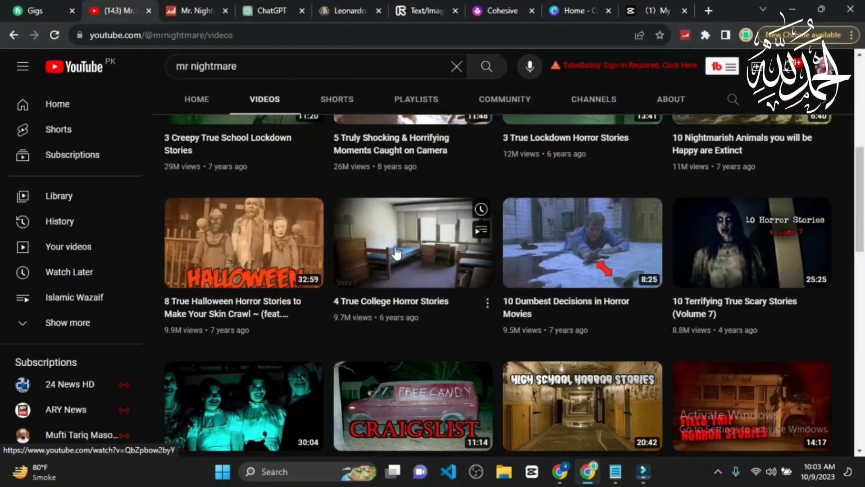
{"action": "mouse_move", "coordinate": [604, 259]}
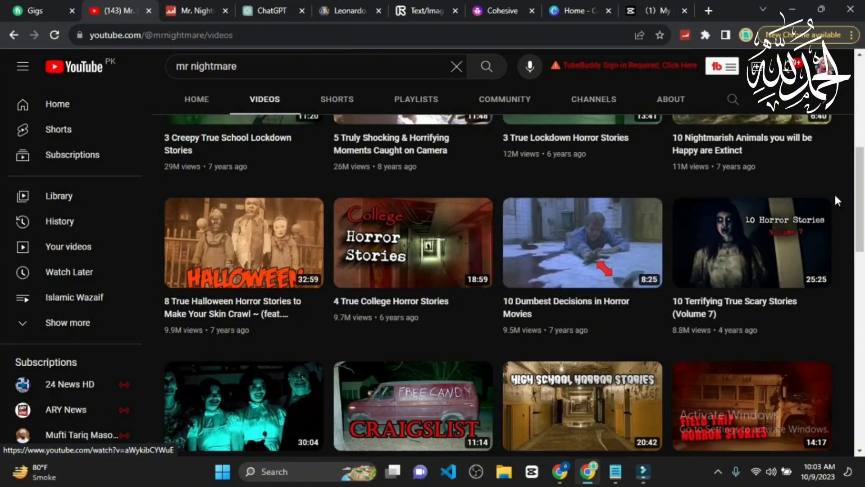
{"action": "left_click_drag", "start_coordinate": [864, 199], "coordinate": [864, 155]}
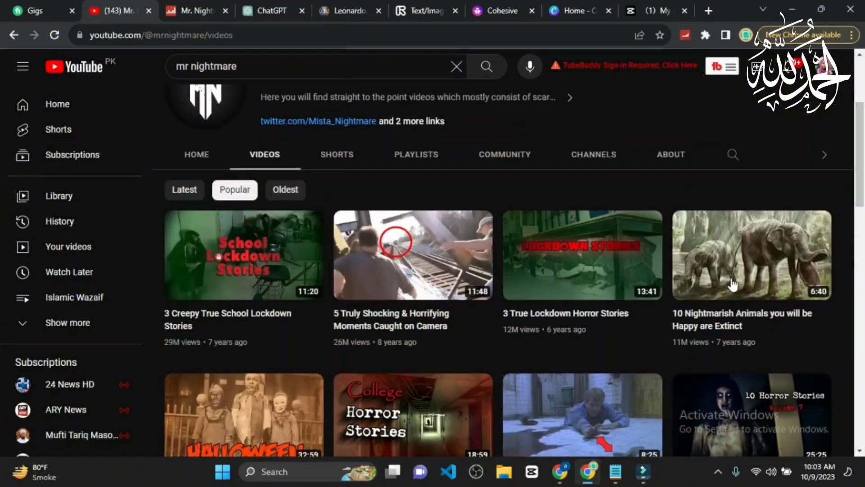
{"action": "mouse_move", "coordinate": [733, 291]}
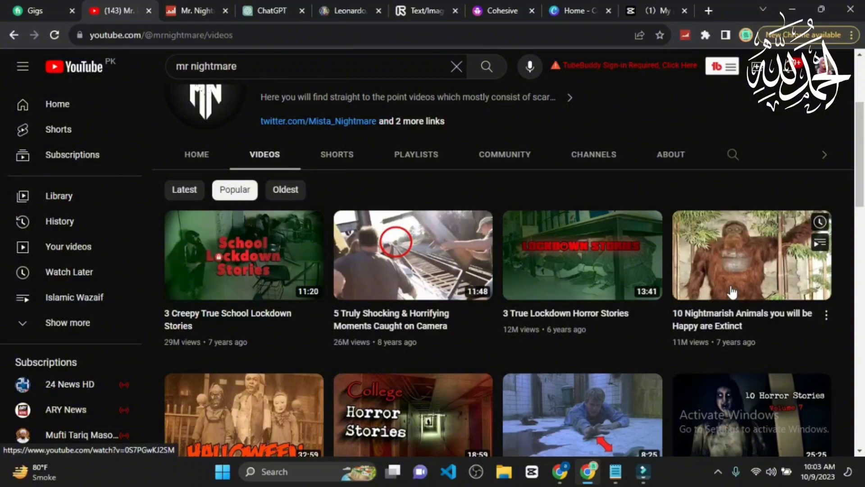
{"action": "scroll", "coordinate": [0, 165], "scroll_direction": "up", "scroll_amount": 3}
{"action": "scroll", "coordinate": [1, 165], "scroll_direction": "up", "scroll_amount": 1}
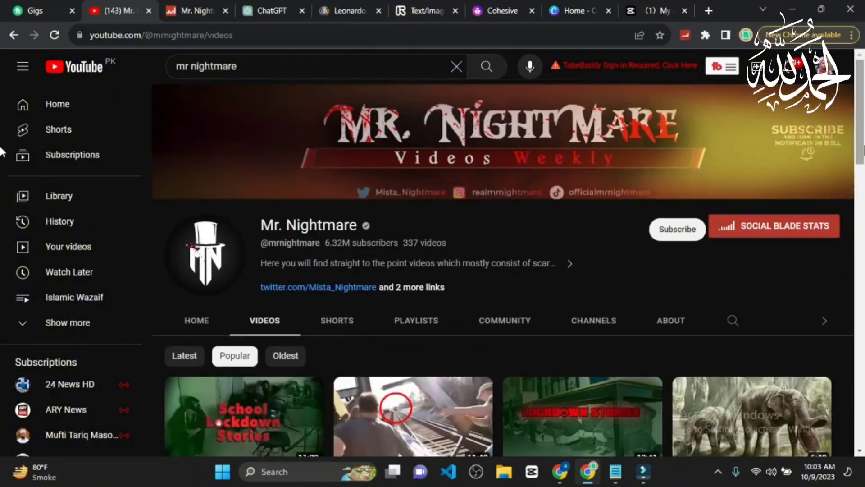
Step: Review the channel's estimated monthly and yearly earnings on its Social Blade page
{"action": "left_click", "coordinate": [192, 9]}
{"action": "scroll", "coordinate": [3, 139], "scroll_direction": "down", "scroll_amount": 4}
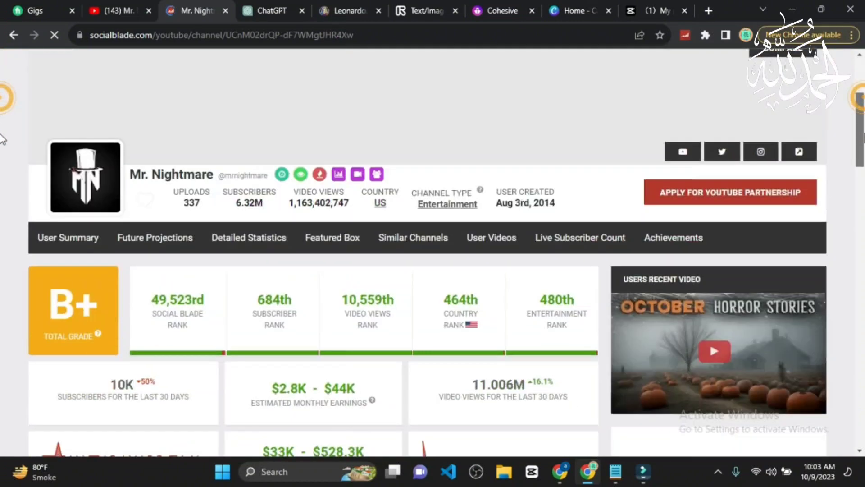
{"action": "scroll", "coordinate": [2, 139], "scroll_direction": "down", "scroll_amount": 2}
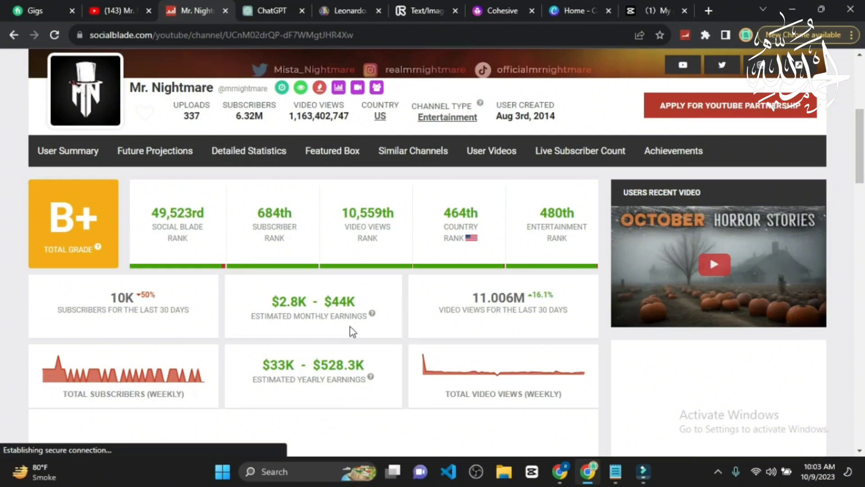
{"action": "left_click_drag", "start_coordinate": [257, 305], "coordinate": [356, 301]}
{"action": "left_click_drag", "start_coordinate": [247, 367], "coordinate": [412, 379]}
{"action": "left_click_drag", "start_coordinate": [361, 368], "coordinate": [386, 357]}
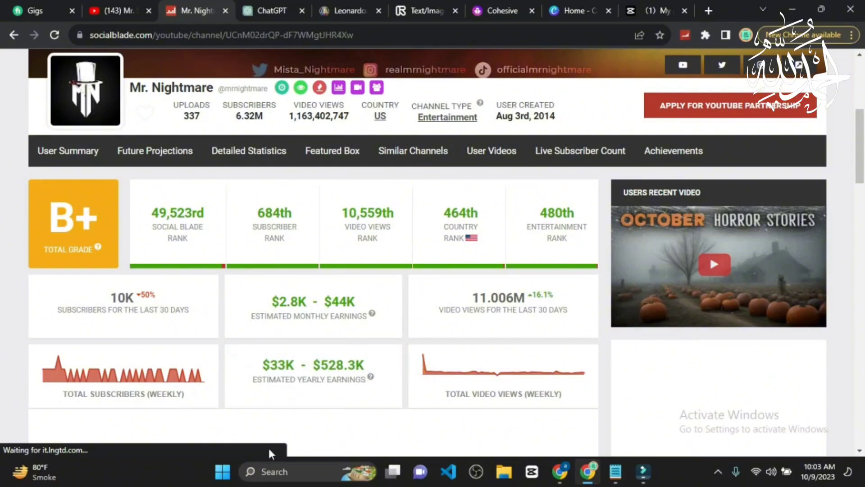
Step: In ChatGPT, request "give me 10 unique and original scary story YouTube channel name" and highlight the suggestion Shadows in the Dark
{"action": "left_click", "coordinate": [93, 7]}
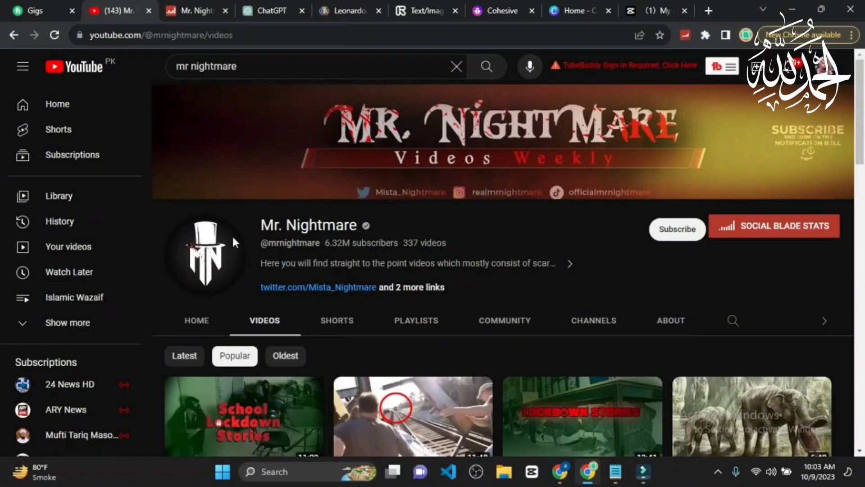
{"action": "left_click", "coordinate": [278, 7]}
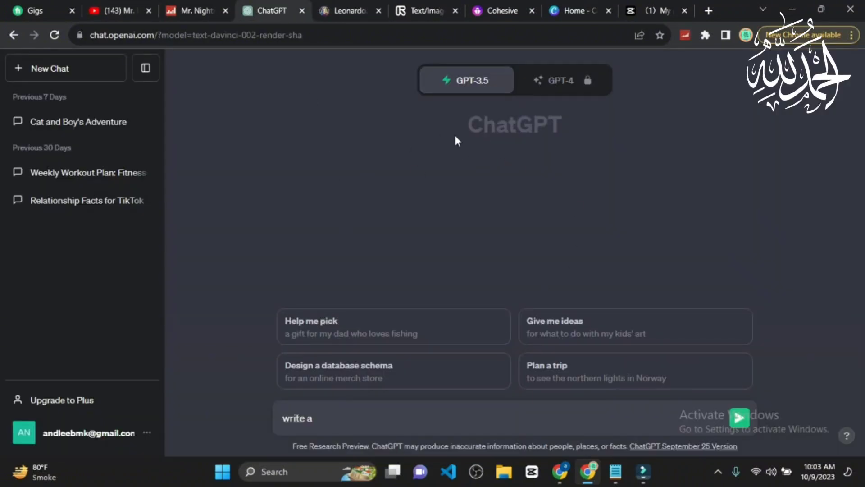
{"action": "left_click_drag", "start_coordinate": [451, 131], "coordinate": [599, 127]}
{"action": "left_click", "coordinate": [599, 128]}
{"action": "left_click", "coordinate": [353, 418]}
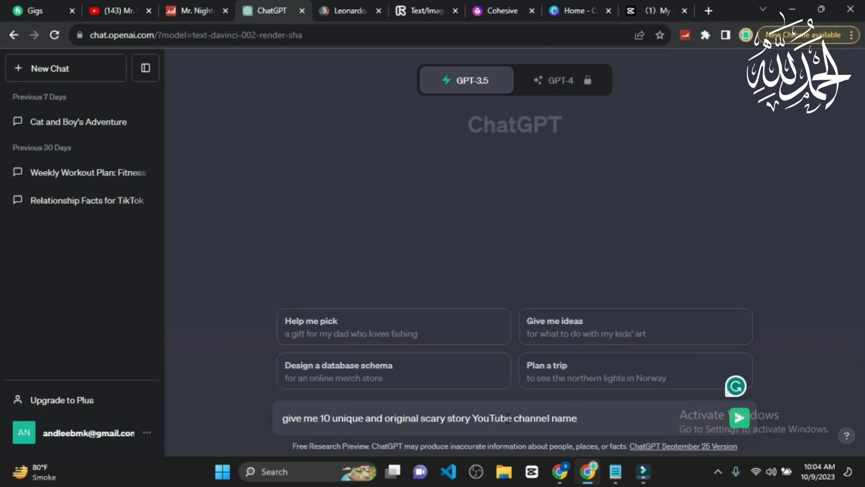
{"action": "key", "text": "Return"}
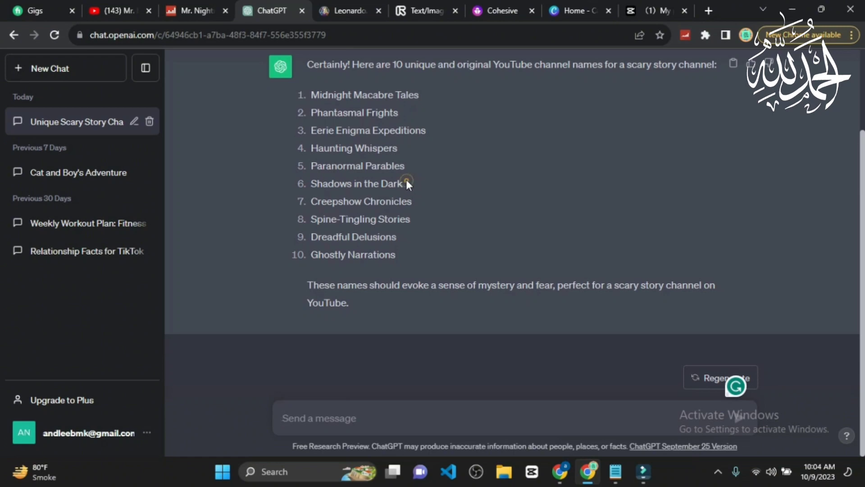
{"action": "left_click_drag", "start_coordinate": [407, 180], "coordinate": [304, 185]}
{"action": "left_click", "coordinate": [253, 209]}
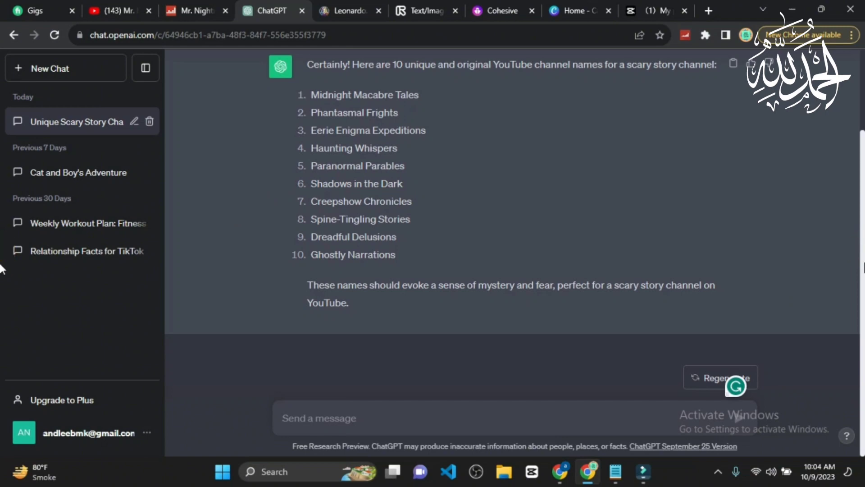
Step: Switch to the Leonardo.Ai site, enter the app as a whitelisted user and open its AI Image Generation tool
{"action": "key", "text": "ctrl+Tab"}
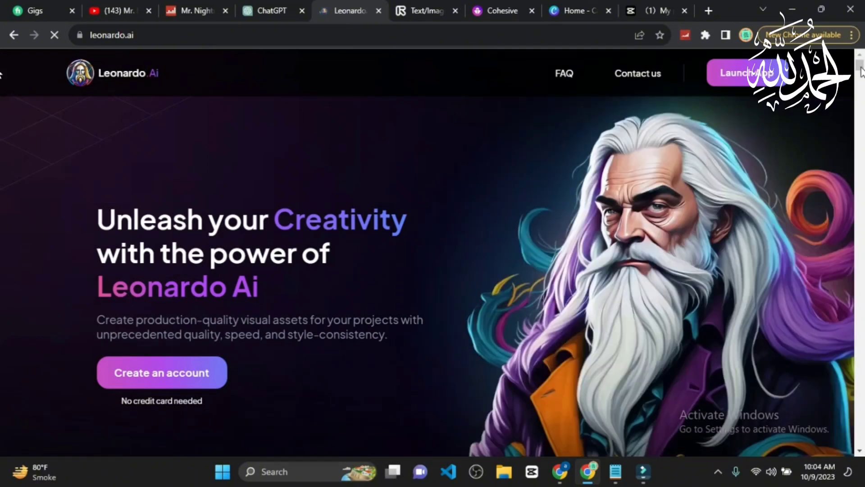
{"action": "scroll", "coordinate": [1, 113], "scroll_direction": "down", "scroll_amount": 15}
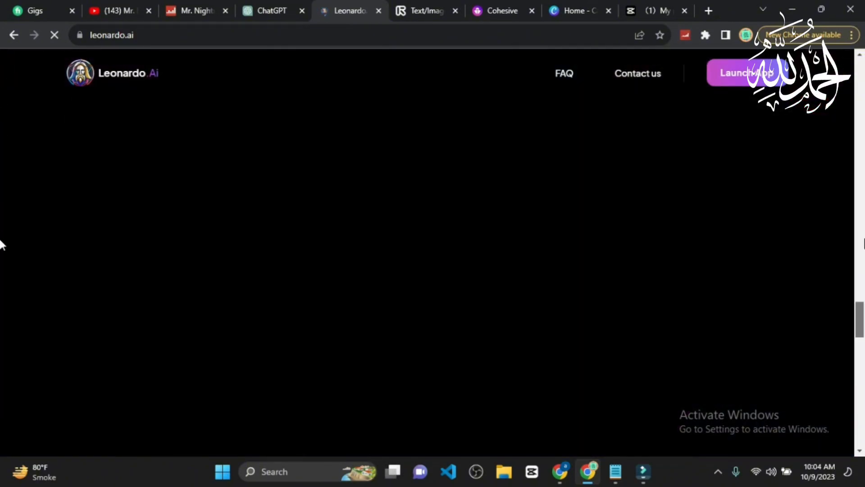
{"action": "scroll", "coordinate": [1, 333], "scroll_direction": "down", "scroll_amount": 10}
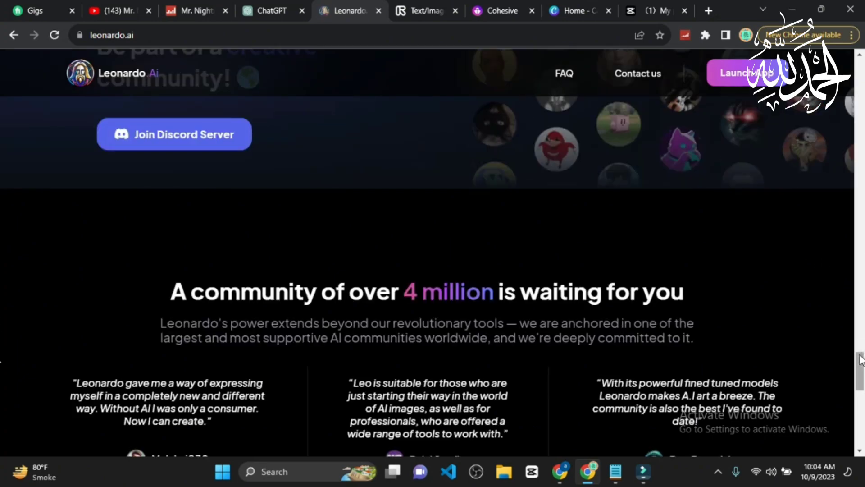
{"action": "scroll", "coordinate": [861, 381], "scroll_direction": "down", "scroll_amount": 5}
{"action": "scroll", "coordinate": [861, 381], "scroll_direction": "down", "scroll_amount": 2}
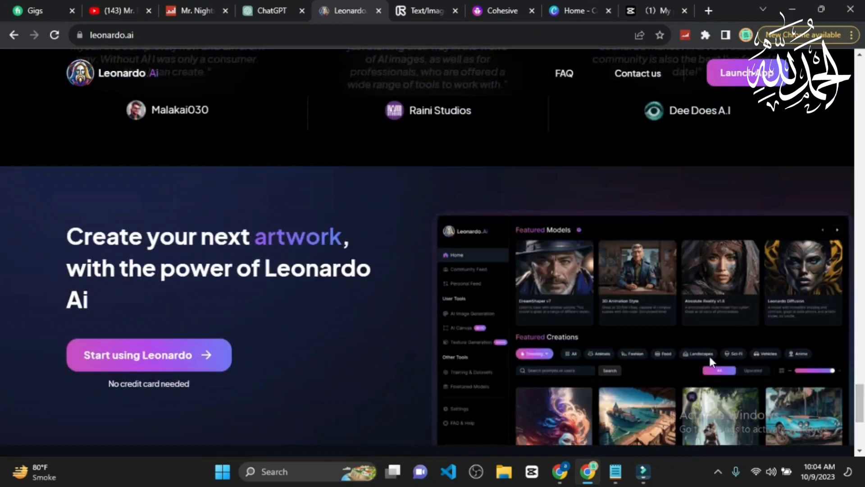
{"action": "left_click", "coordinate": [189, 355]}
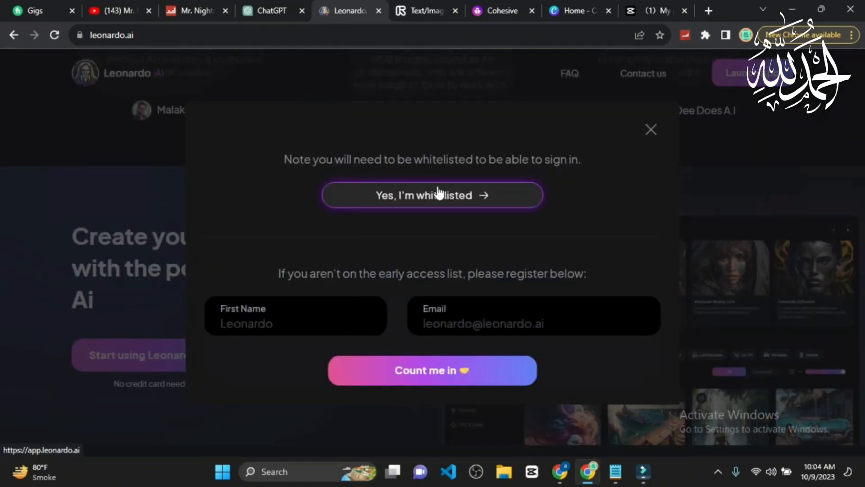
{"action": "left_click", "coordinate": [439, 193]}
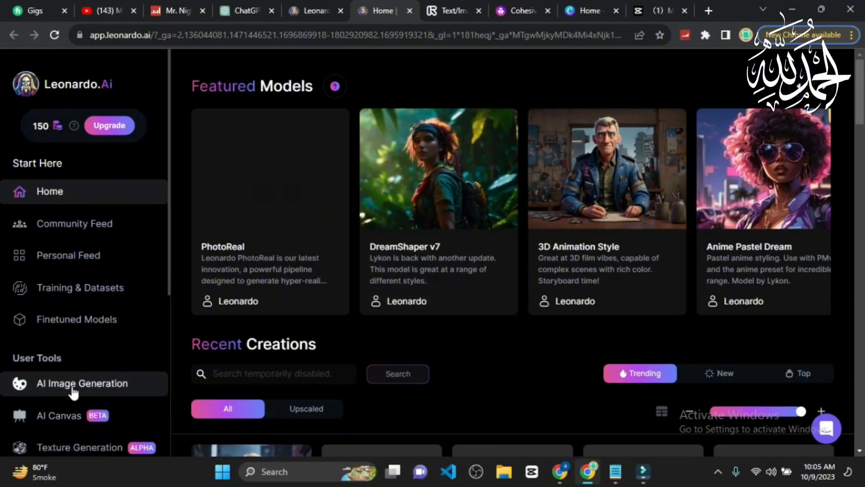
{"action": "left_click", "coordinate": [136, 383]}
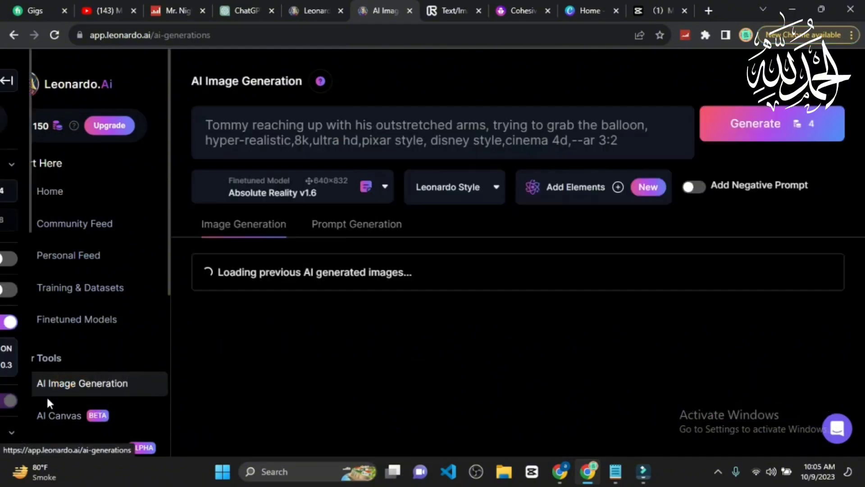
Step: Replace the existing image prompt with "a scary story YouTube channel logo" and generate the images
{"action": "left_click", "coordinate": [610, 130]}
{"action": "key", "text": "ctrl+a"}
{"action": "key", "text": "BackSpace"}
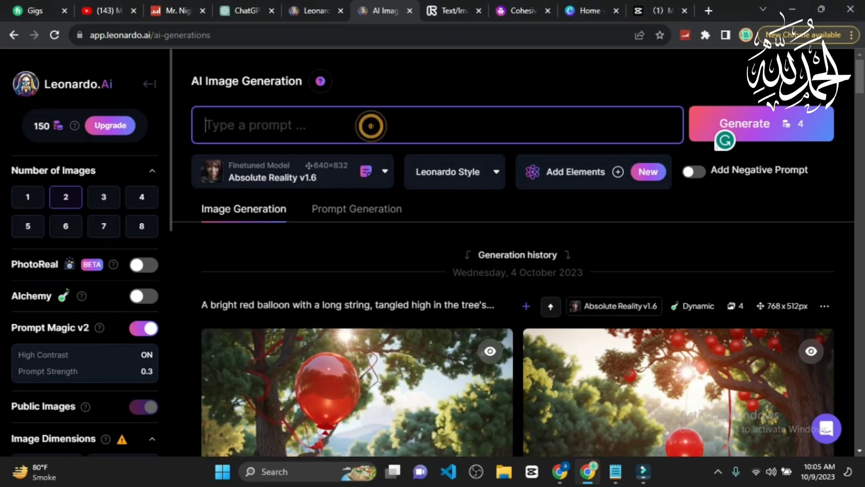
{"action": "type", "text": "a scary story YouTube channel logo"}
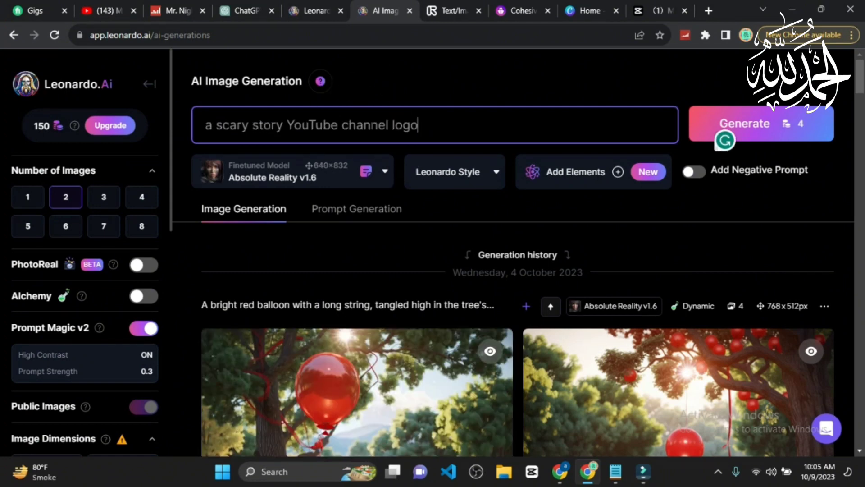
{"action": "left_click", "coordinate": [771, 120]}
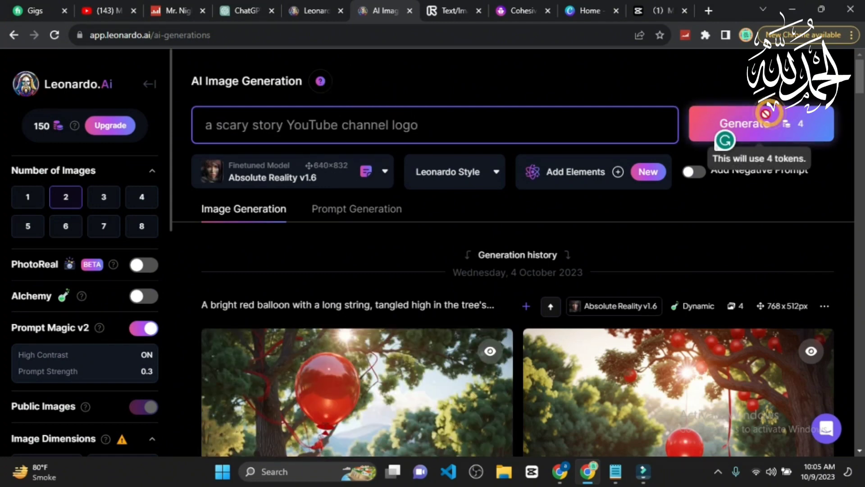
Step: Review the generated logo images and download the one with the hooded skull on a red background
{"action": "scroll", "coordinate": [416, 288], "scroll_direction": "down", "scroll_amount": 3}
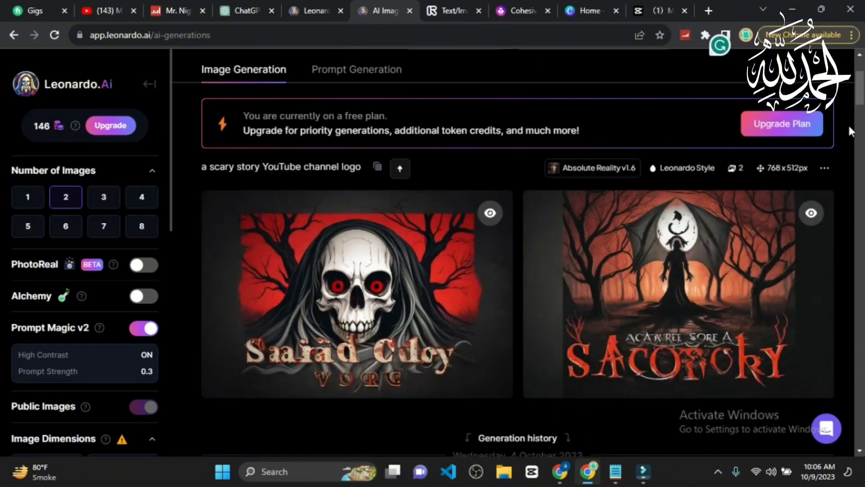
{"action": "scroll", "coordinate": [405, 270], "scroll_direction": "up", "scroll_amount": 2}
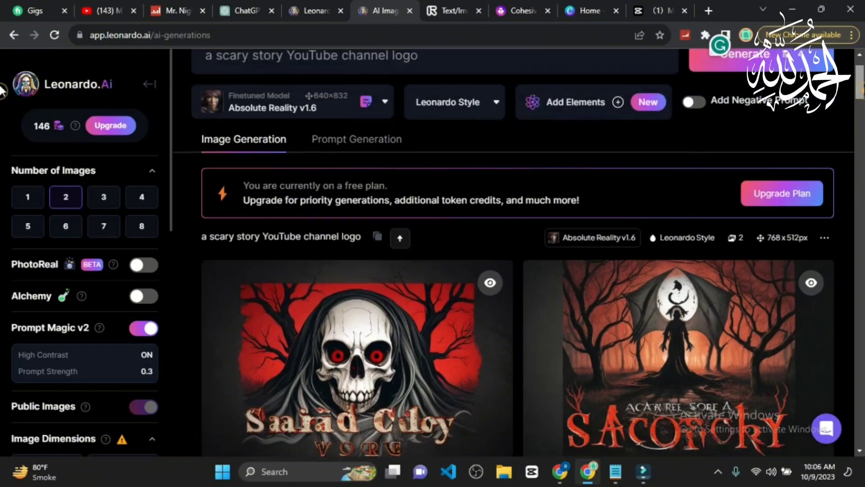
{"action": "scroll", "coordinate": [406, 270], "scroll_direction": "down", "scroll_amount": 3}
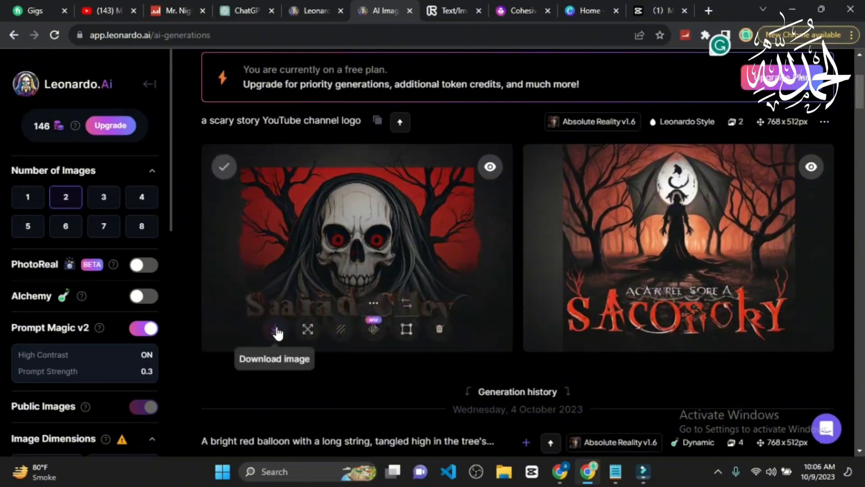
{"action": "left_click", "coordinate": [276, 331]}
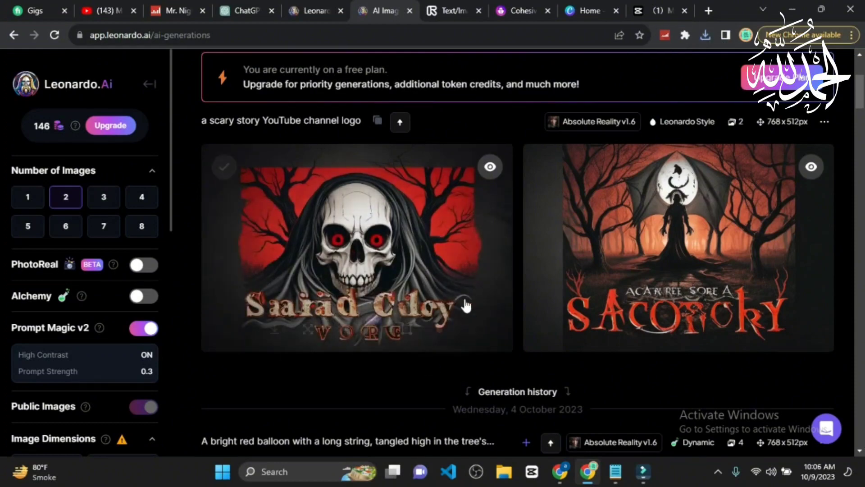
Step: Change the prompt to "a scary story YouTube channel banner" and generate the banner images
{"action": "scroll", "coordinate": [1, 81], "scroll_direction": "up", "scroll_amount": 5}
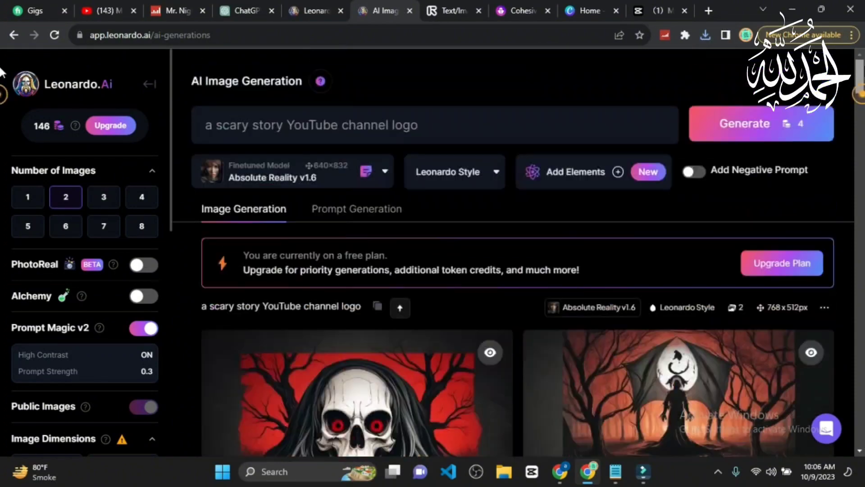
{"action": "double_click", "coordinate": [405, 125]}
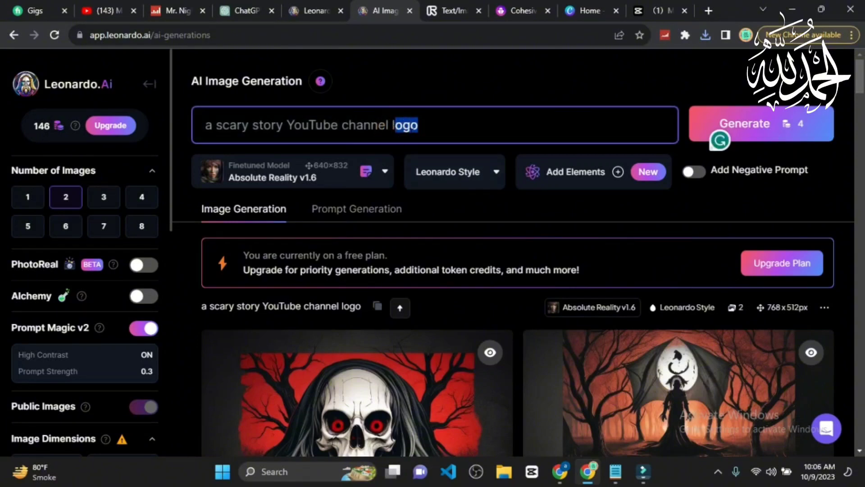
{"action": "key", "text": "BackSpace"}
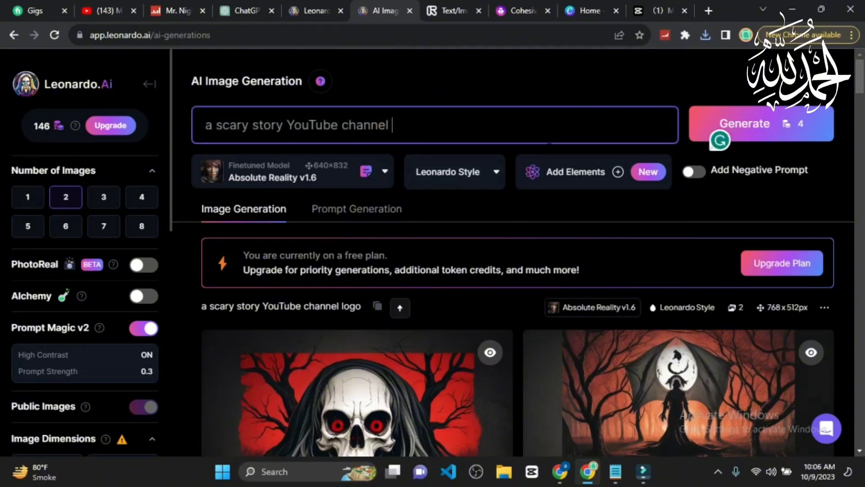
{"action": "type", "text": "ban"}
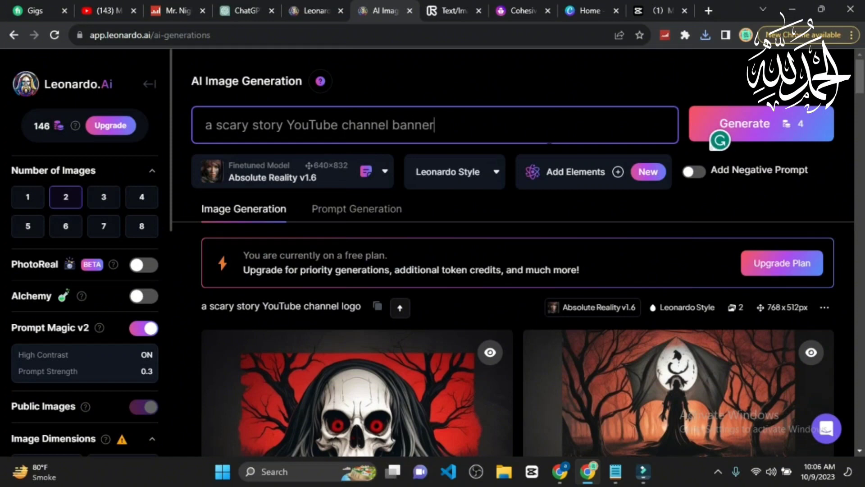
{"action": "type", "text": "ner"}
{"action": "key", "text": "Return"}
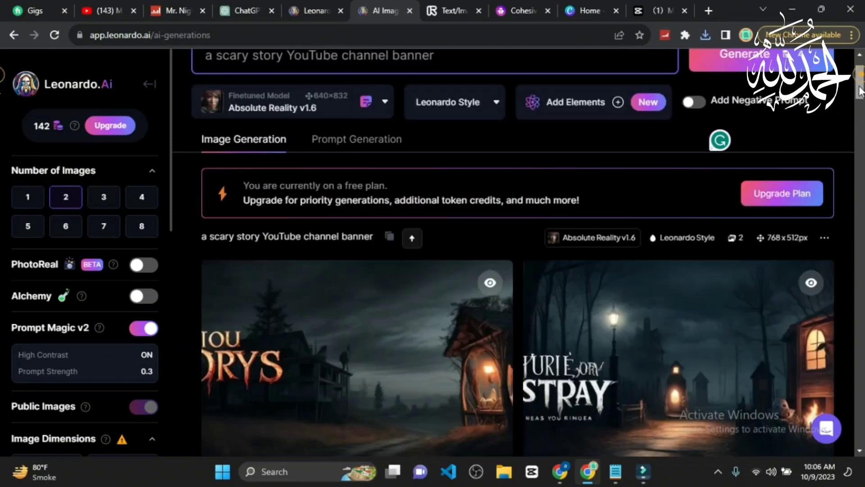
Step: Review the generated scary story channel banner images
{"action": "left_click_drag", "start_coordinate": [859, 78], "coordinate": [864, 129]}
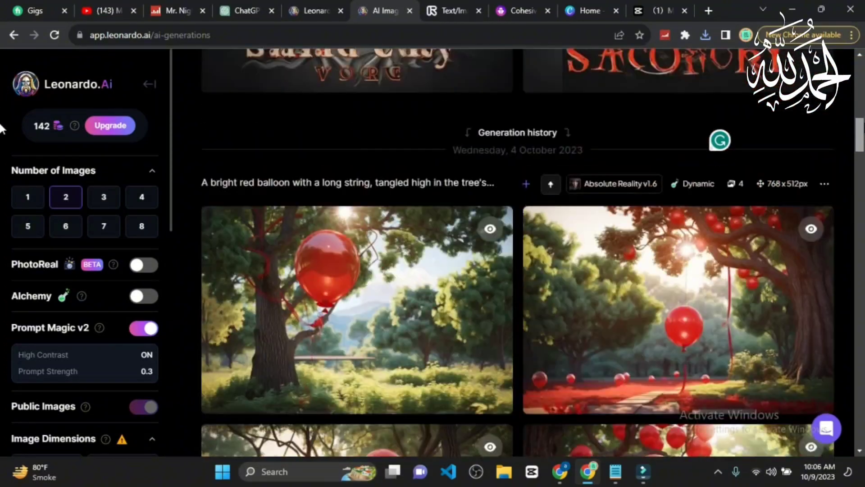
{"action": "scroll", "coordinate": [663, 173], "scroll_direction": "up", "scroll_amount": 10}
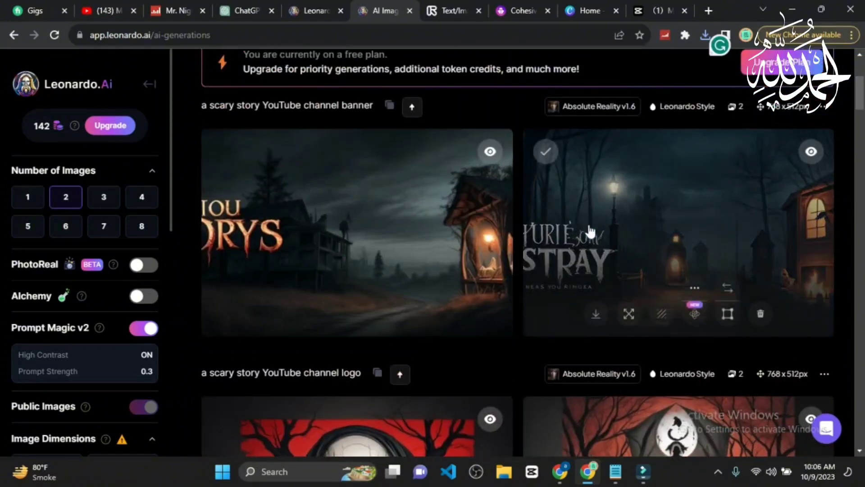
{"action": "mouse_move", "coordinate": [272, 266]}
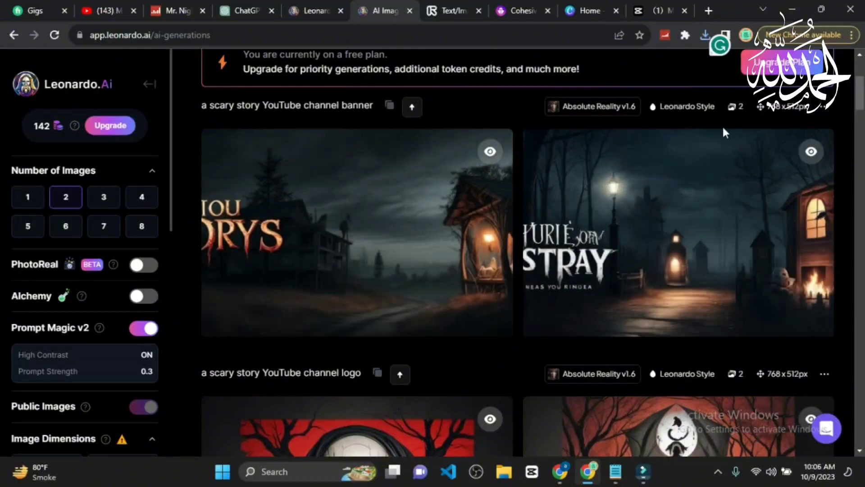
{"action": "scroll", "coordinate": [1, 85], "scroll_direction": "up", "scroll_amount": 5}
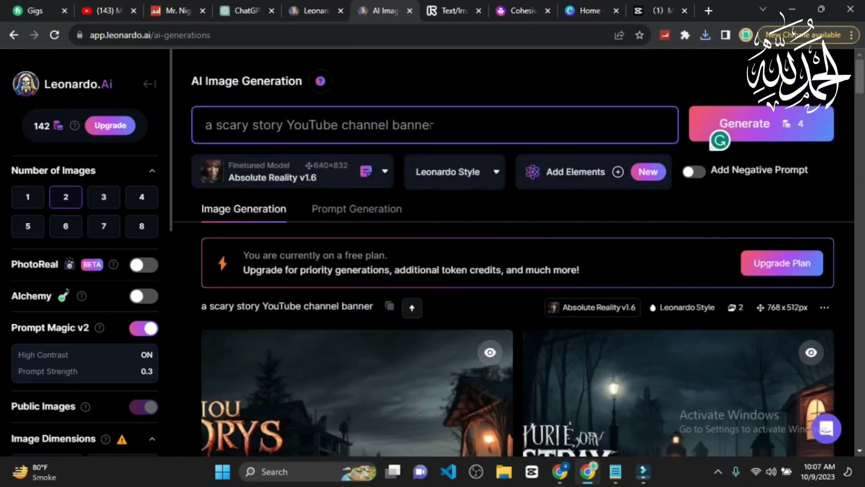
{"action": "left_click", "coordinate": [434, 126]}
Step: Switch to ChatGPT and send the request "write a short scary story about 200 words"
{"action": "left_click", "coordinate": [248, 9]}
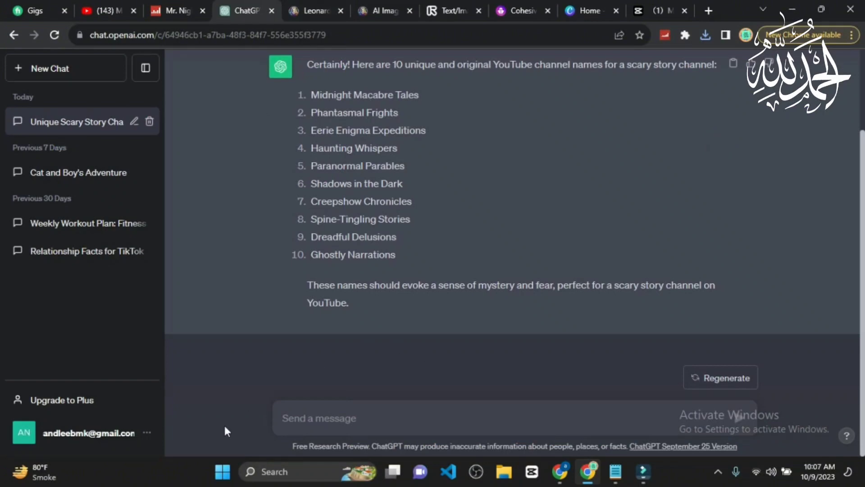
{"action": "left_click", "coordinate": [355, 411]}
{"action": "type", "text": "write a short scary story about 200 words"}
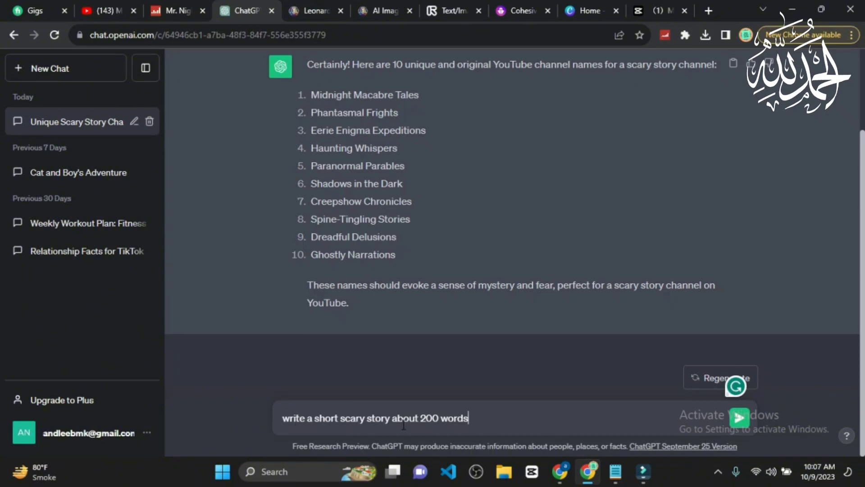
{"action": "key", "text": "Return"}
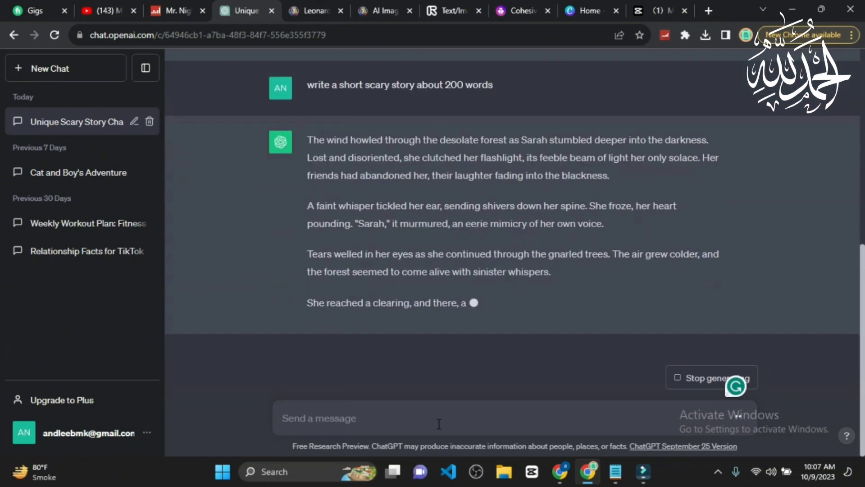
{"action": "key", "text": "ctrl+plus"}
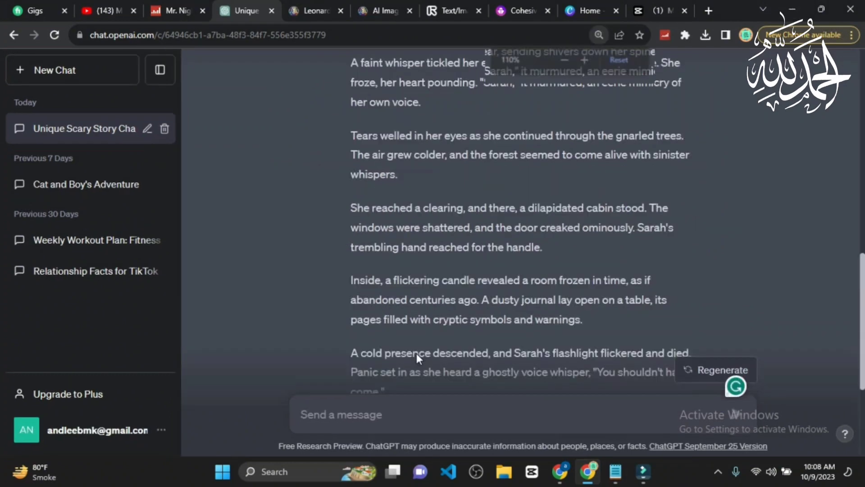
{"action": "left_click", "coordinate": [620, 60]}
Step: Ask ChatGPT to "write the prompt to generate the image for this story" and review the list of scene prompts
{"action": "left_click", "coordinate": [359, 426]}
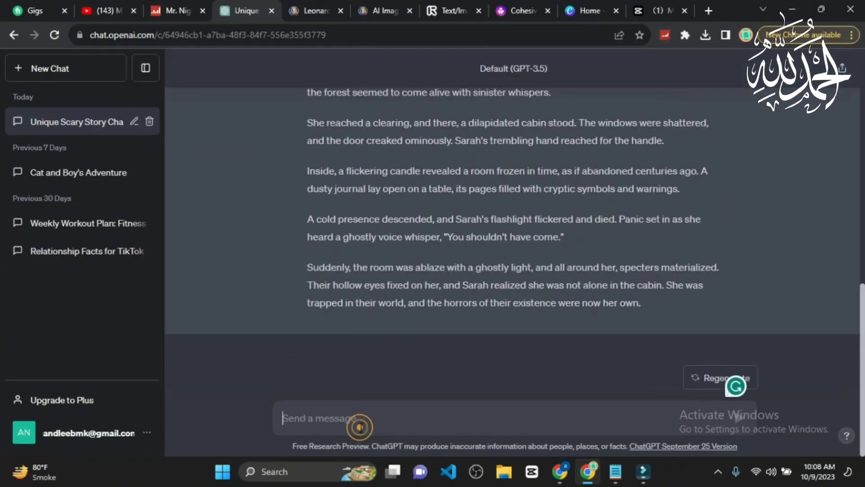
{"action": "type", "text": "write the prompt to generate the image for this story"}
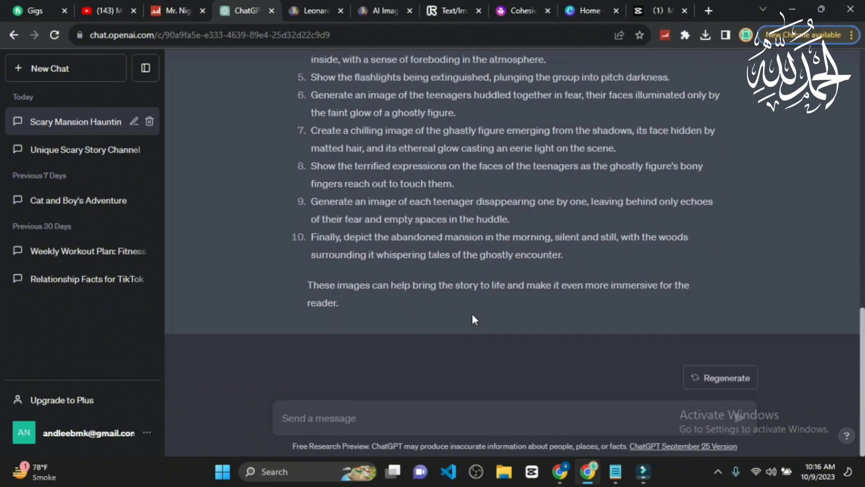
{"action": "scroll", "coordinate": [273, 289], "scroll_direction": "up", "scroll_amount": 6}
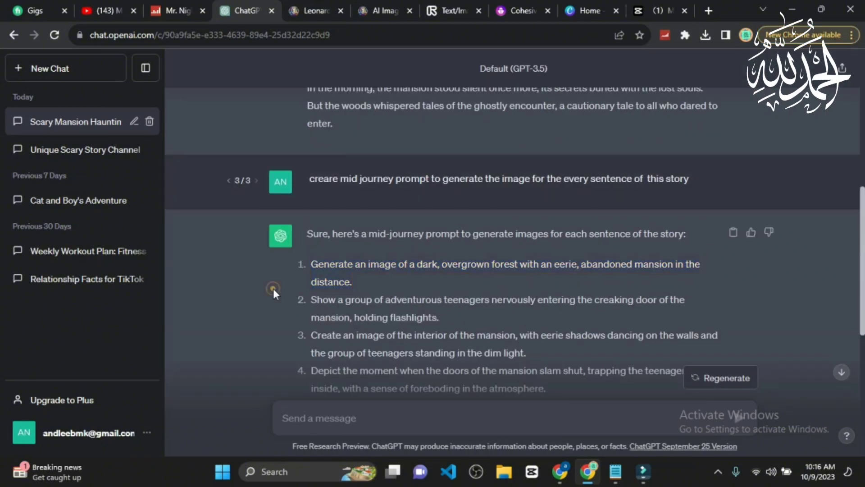
{"action": "left_click", "coordinate": [273, 289]}
{"action": "left_click", "coordinate": [299, 3]}
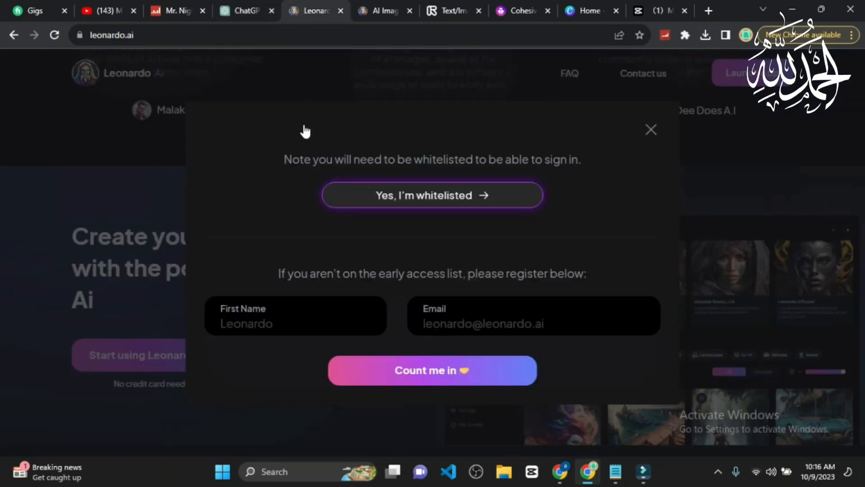
{"action": "left_click", "coordinate": [388, 6]}
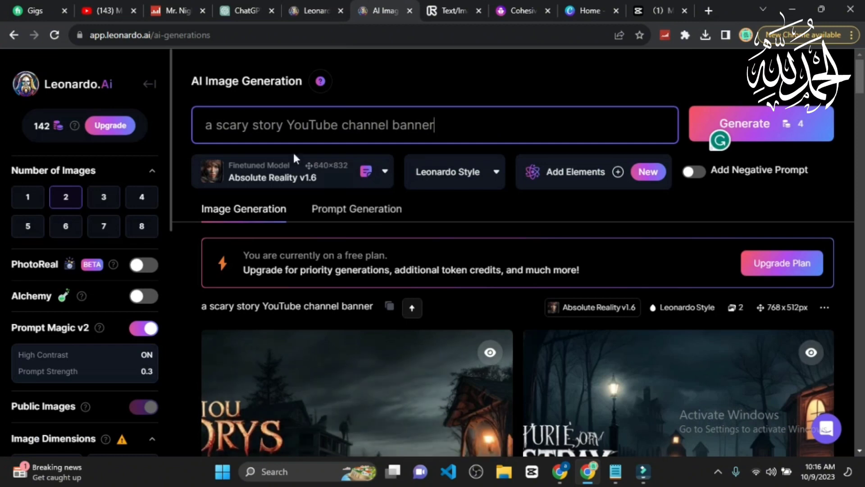
{"action": "left_click", "coordinate": [257, 6]}
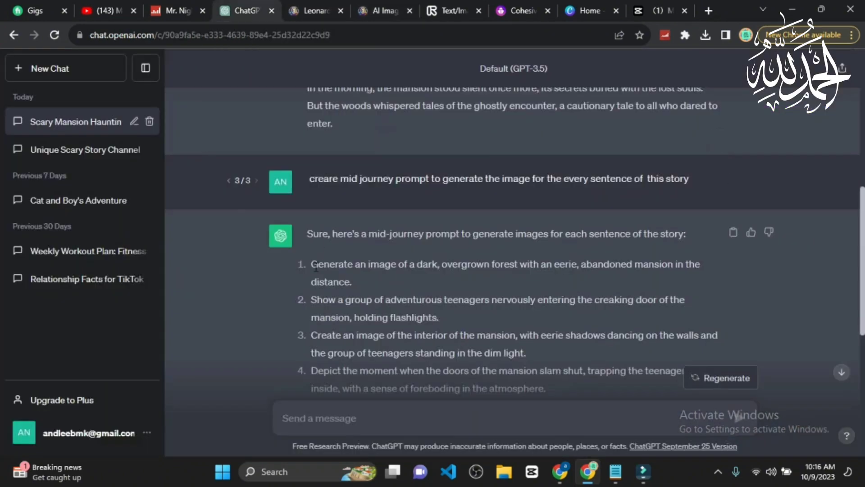
Step: Replace Leonardo.Ai's image prompt with ChatGPT's first scene prompt, adding "hyper-realistic,8k, ultra HD,Pixar style, Disney style,cinema 4d,--ar 3:2"
{"action": "left_click_drag", "start_coordinate": [309, 264], "coordinate": [350, 278]}
{"action": "key", "text": "ctrl+c"}
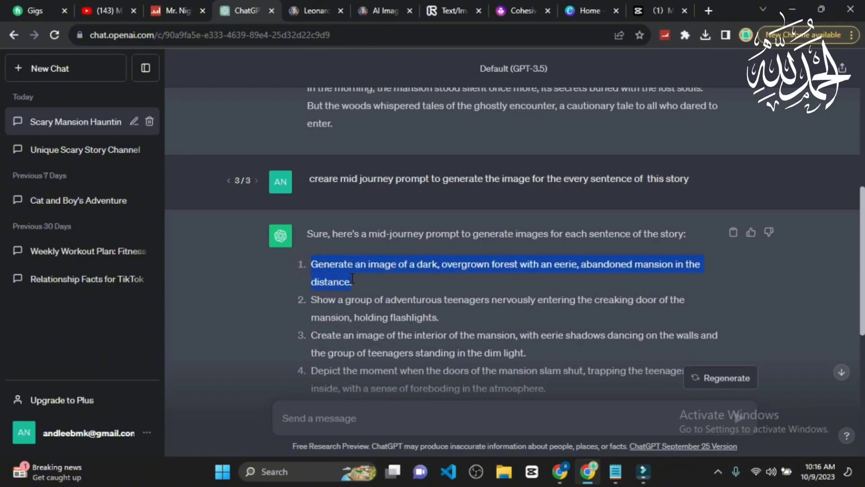
{"action": "left_click", "coordinate": [383, 8]}
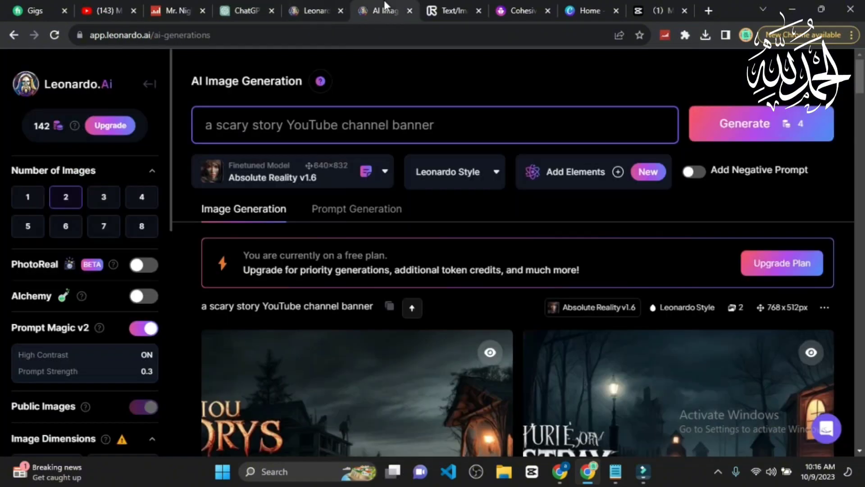
{"action": "left_click", "coordinate": [328, 118]}
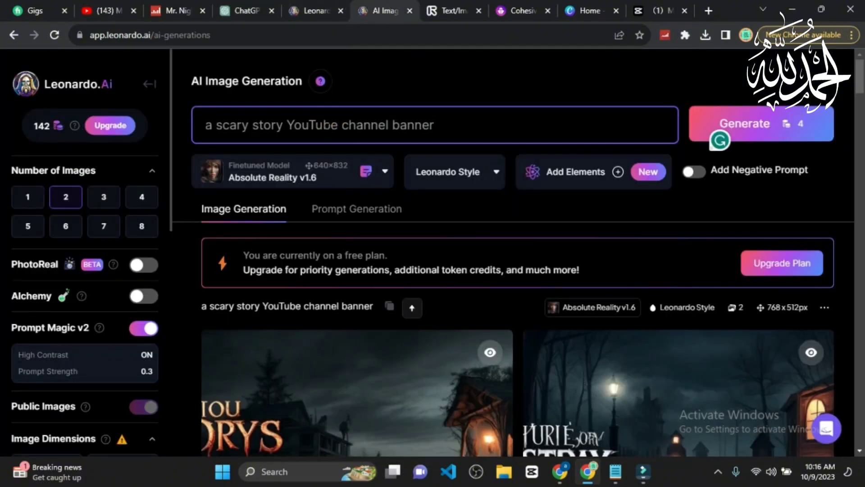
{"action": "key", "text": "ctrl+a"}
{"action": "key", "text": "ctrl+v"}
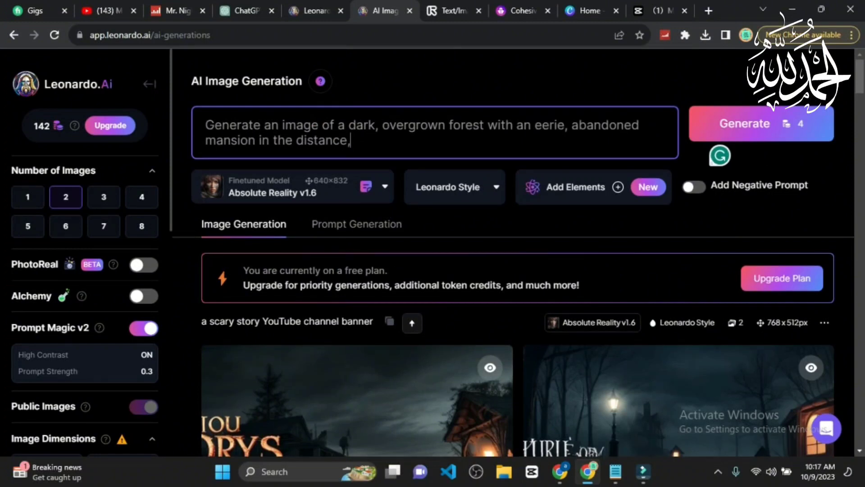
{"action": "type", "text": "hyper-realistic,8k, ultra HD,Pixar style, Disney style,cinema 4d,--ar 3:2"}
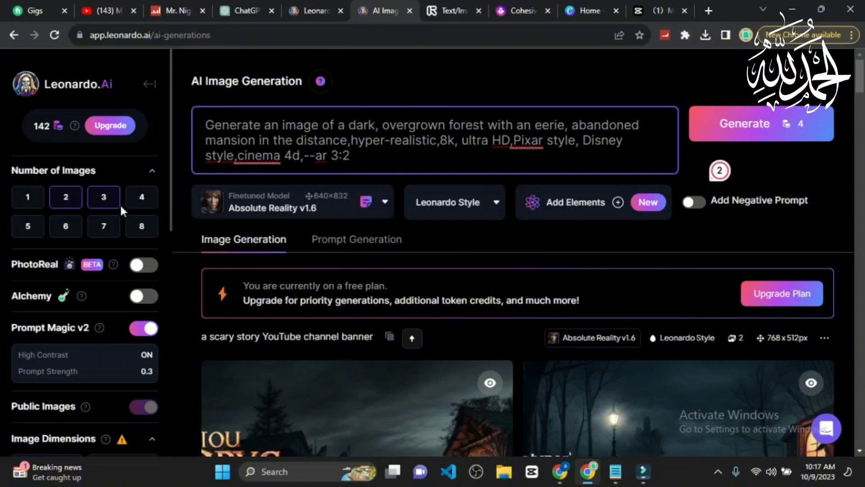
Step: Choose image dimensions of 1024 × 768, change the aspect ratio to 1:1 and generate the forest mansion images
{"action": "left_click_drag", "start_coordinate": [171, 185], "coordinate": [176, 280]}
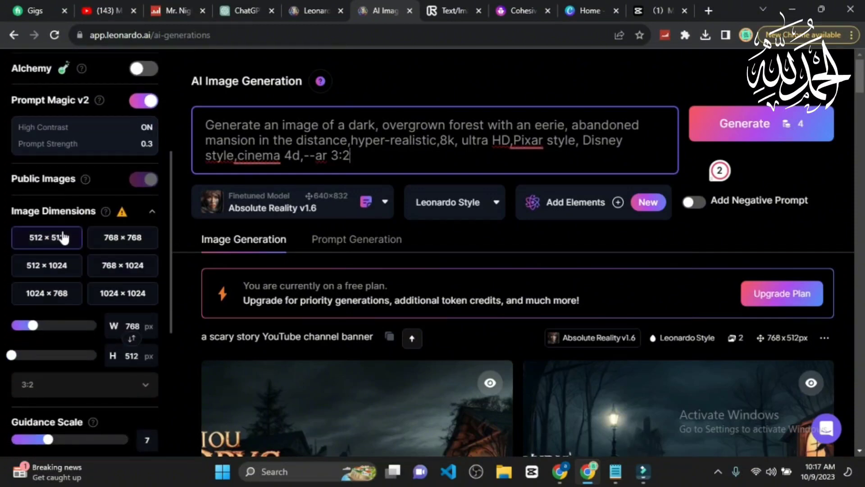
{"action": "left_click", "coordinate": [53, 295]}
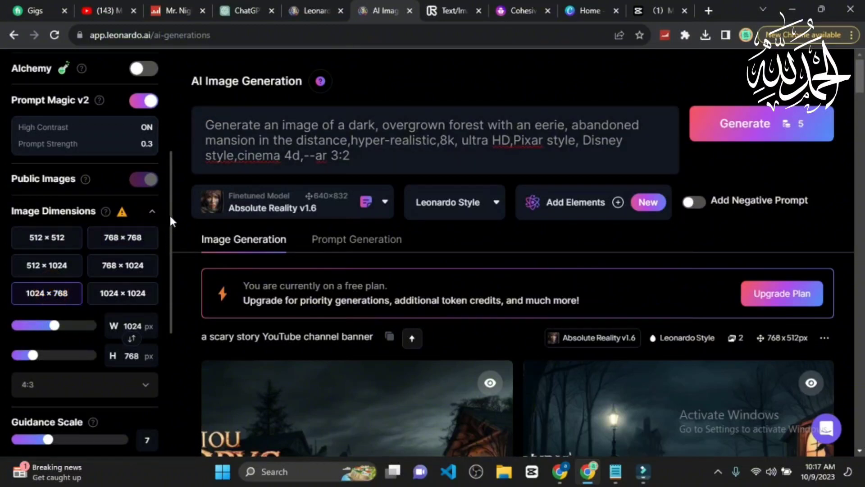
{"action": "left_click_drag", "start_coordinate": [170, 216], "coordinate": [164, 280]}
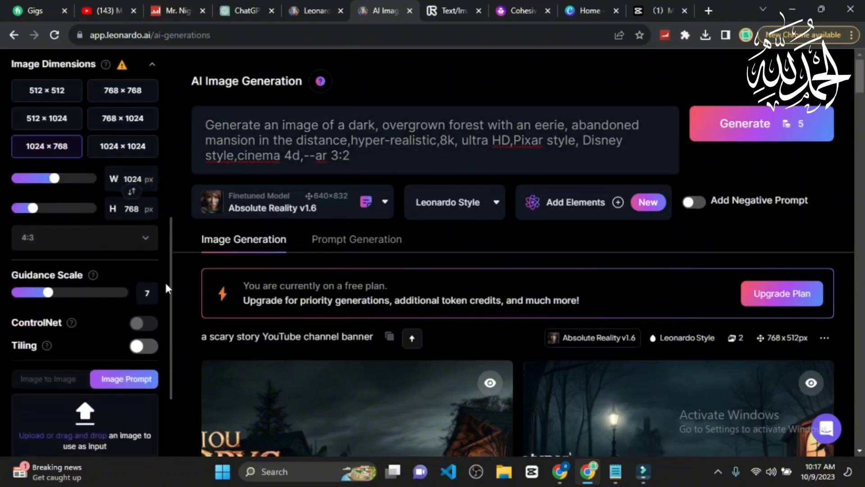
{"action": "left_click", "coordinate": [122, 237]}
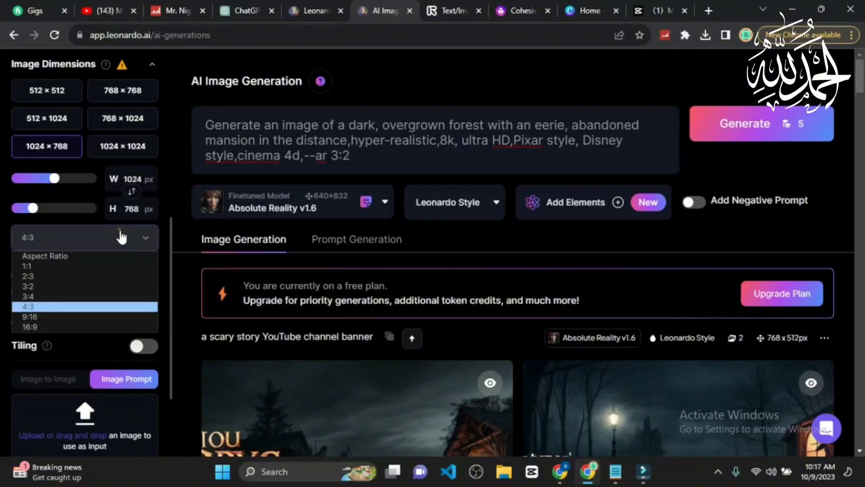
{"action": "left_click", "coordinate": [31, 267]}
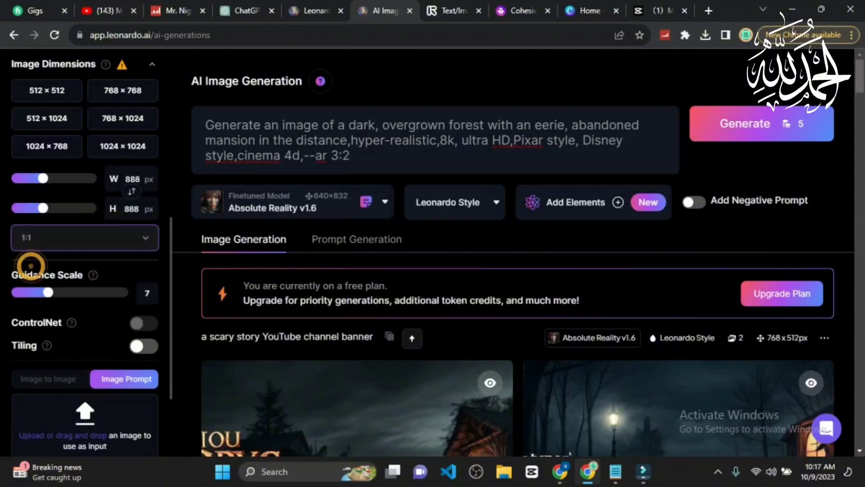
{"action": "left_click", "coordinate": [802, 118]}
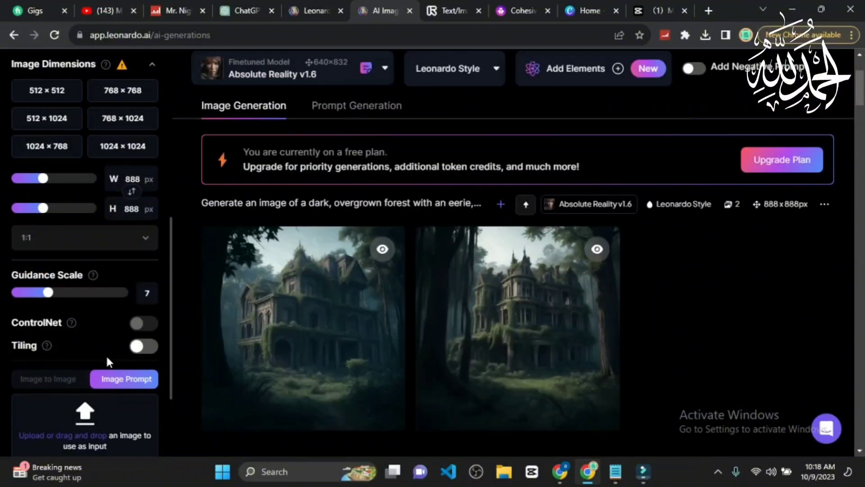
Step: Set the aspect ratio to 9:16 and generate portrait versions of the forest mansion images
{"action": "left_click", "coordinate": [138, 243]}
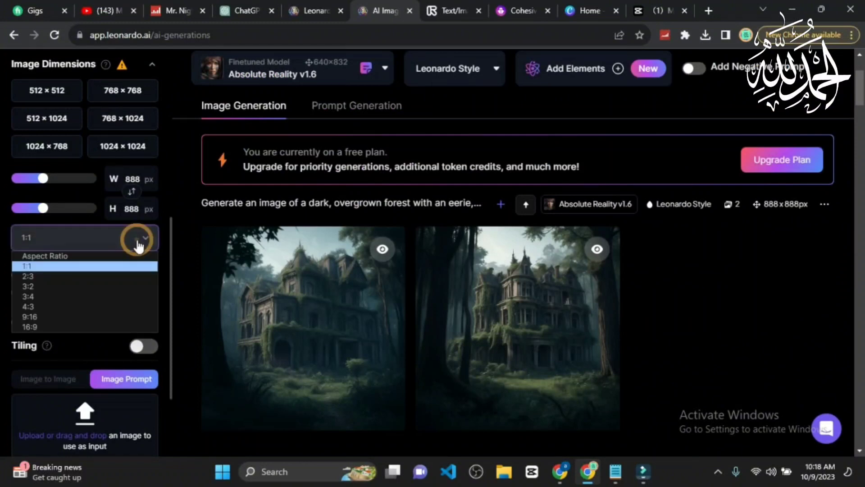
{"action": "left_click", "coordinate": [69, 317]}
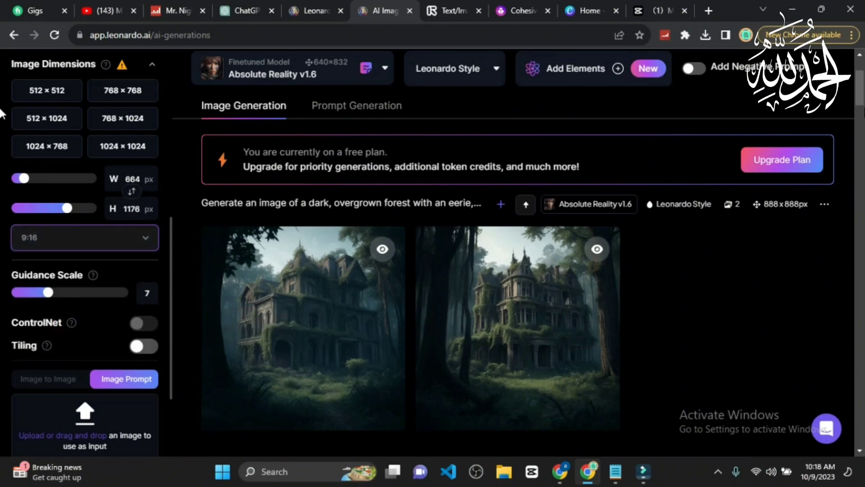
{"action": "scroll", "coordinate": [861, 92], "scroll_direction": "up", "scroll_amount": 3}
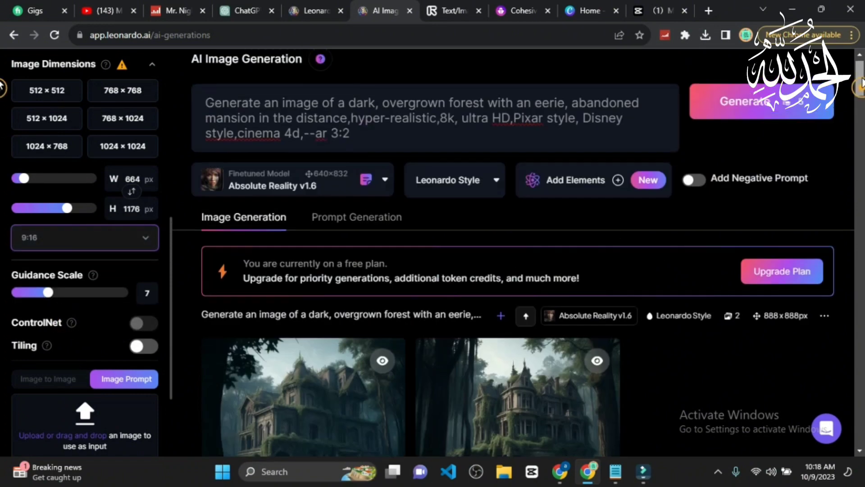
{"action": "left_click", "coordinate": [765, 125]}
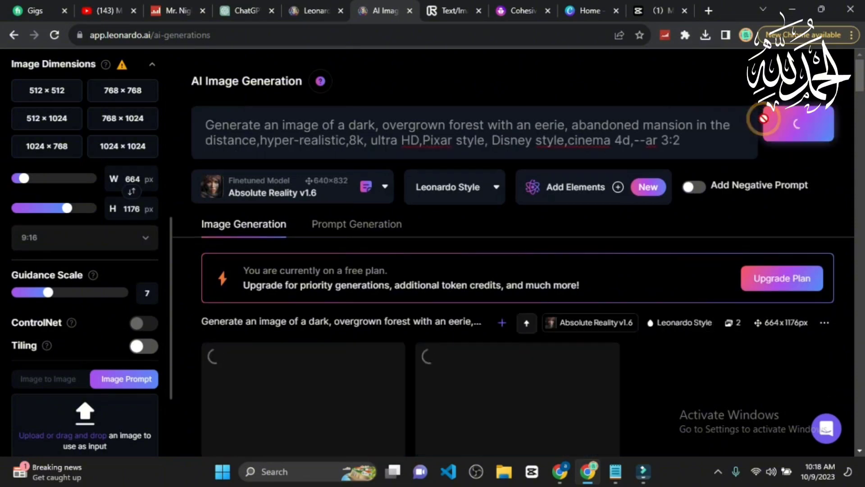
{"action": "scroll", "coordinate": [433, 135], "scroll_direction": "down", "scroll_amount": 5}
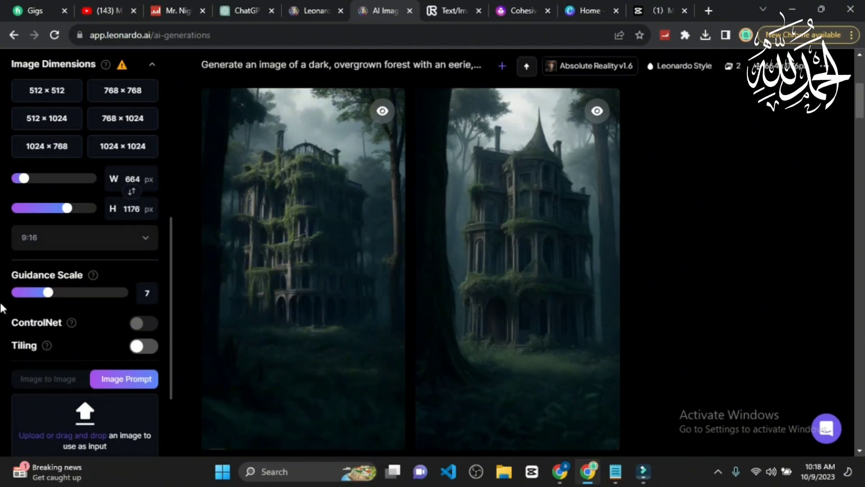
Step: Set the aspect ratio to 16:9 and generate widescreen versions of the forest mansion images
{"action": "left_click", "coordinate": [107, 235]}
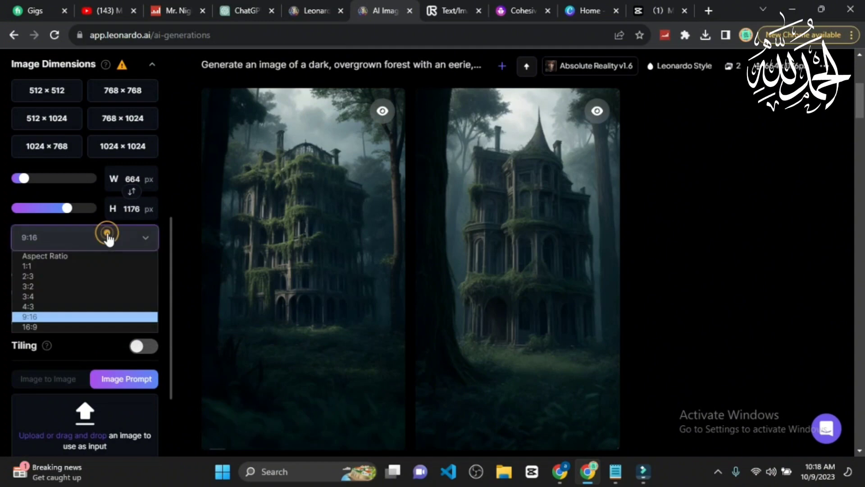
{"action": "left_click", "coordinate": [33, 326]}
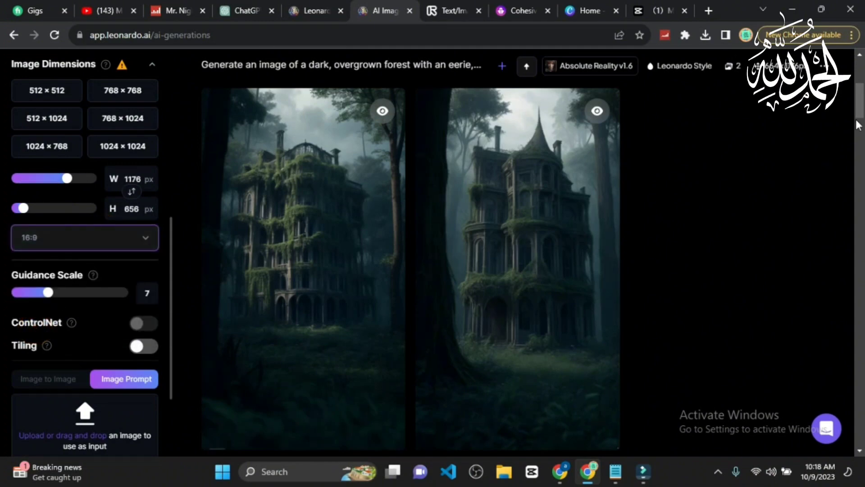
{"action": "scroll", "coordinate": [863, 115], "scroll_direction": "up", "scroll_amount": 5}
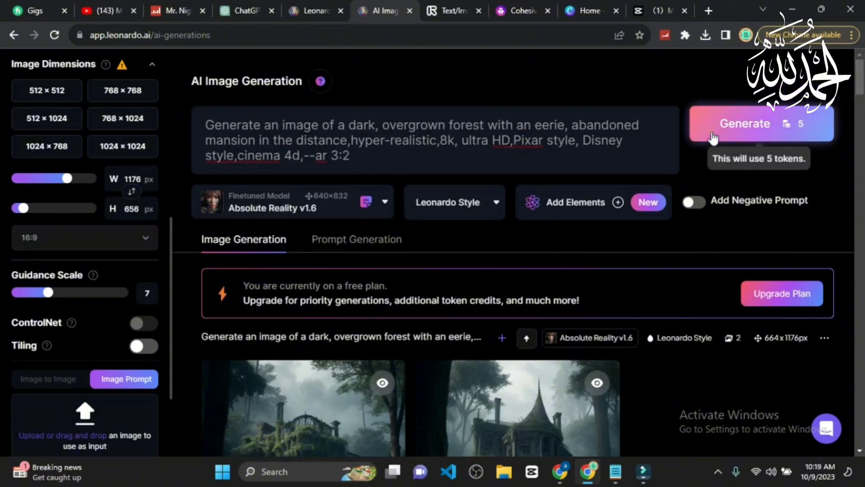
{"action": "left_click", "coordinate": [714, 131]}
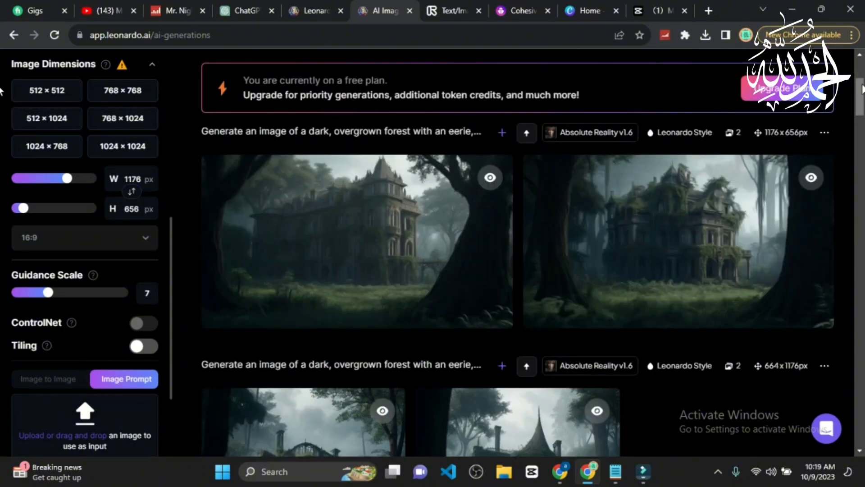
{"action": "mouse_move", "coordinate": [352, 286]}
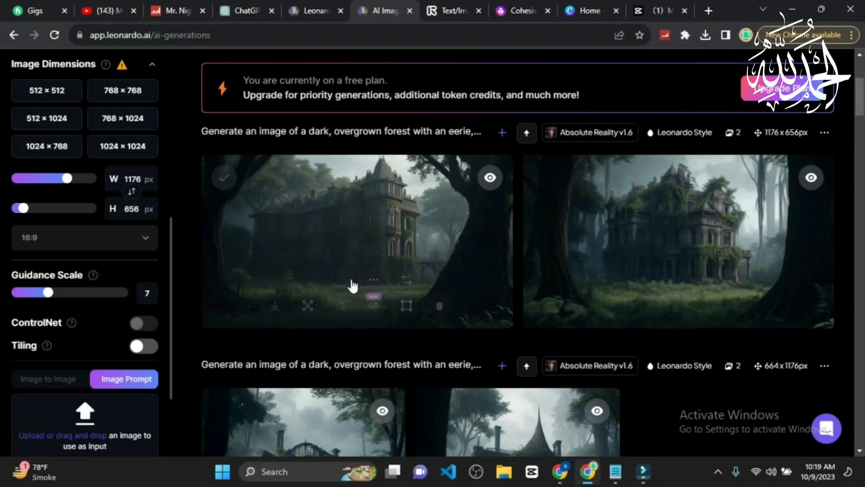
Step: Download the first widescreen forest mansion image and replace the prompt's scene description with ChatGPT's second scene prompt, keeping the style keywords
{"action": "left_click", "coordinate": [277, 306]}
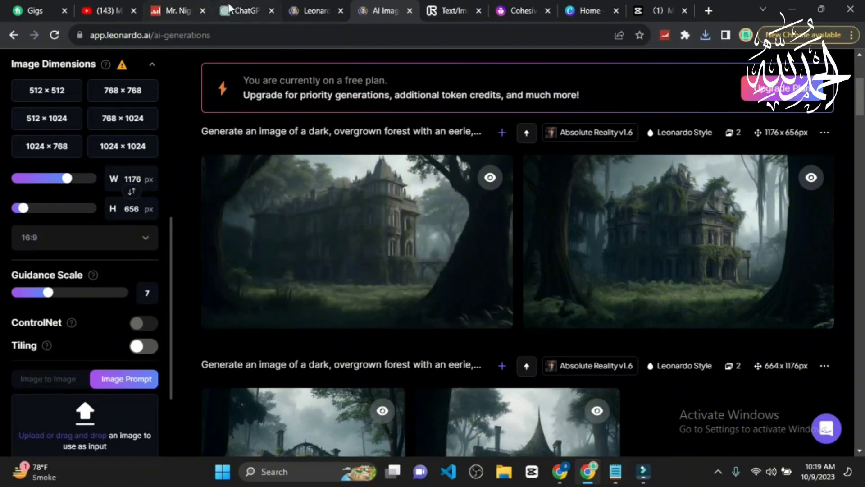
{"action": "left_click", "coordinate": [230, 10]}
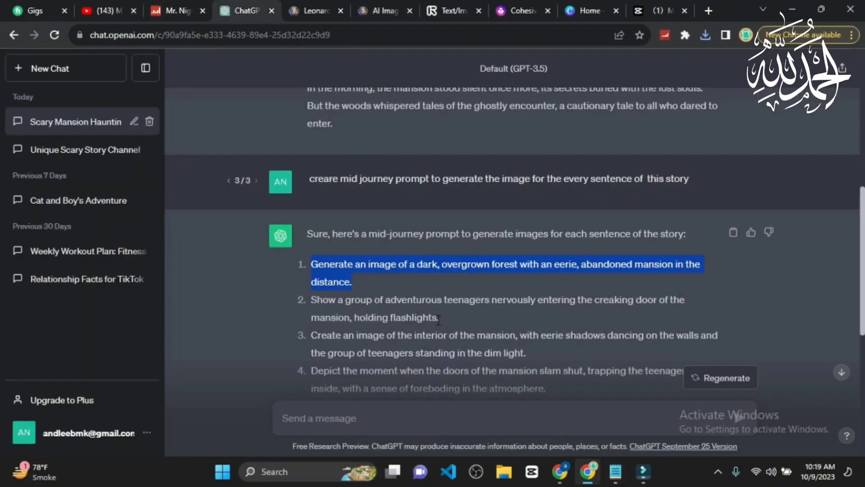
{"action": "left_click_drag", "start_coordinate": [436, 318], "coordinate": [308, 300]}
{"action": "key", "text": "ctrl+c"}
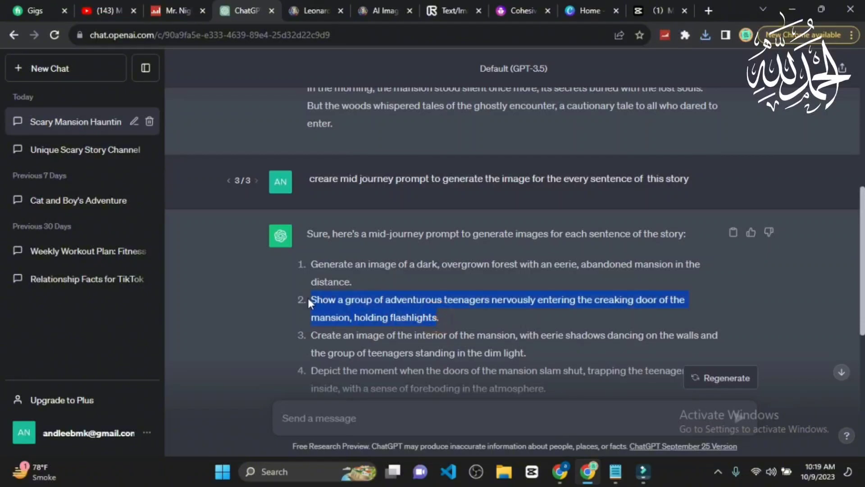
{"action": "left_click", "coordinate": [374, 10]}
{"action": "left_click_drag", "start_coordinate": [862, 94], "coordinate": [862, 73]}
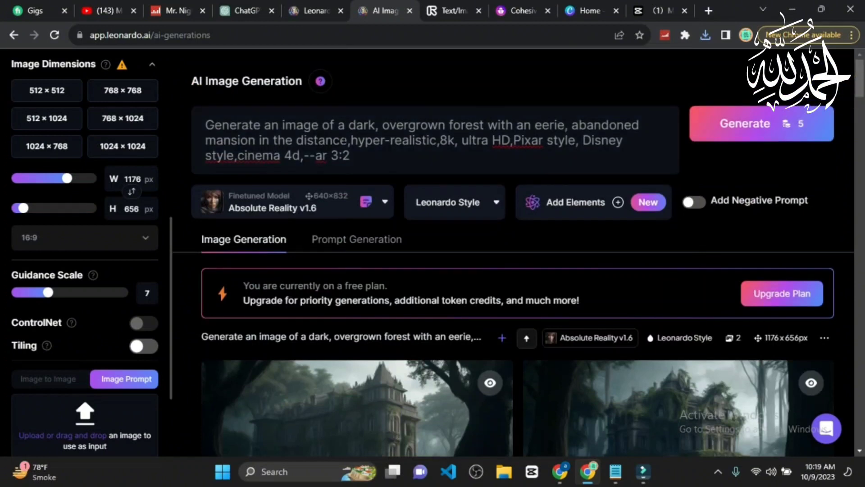
{"action": "left_click_drag", "start_coordinate": [347, 140], "coordinate": [206, 125]}
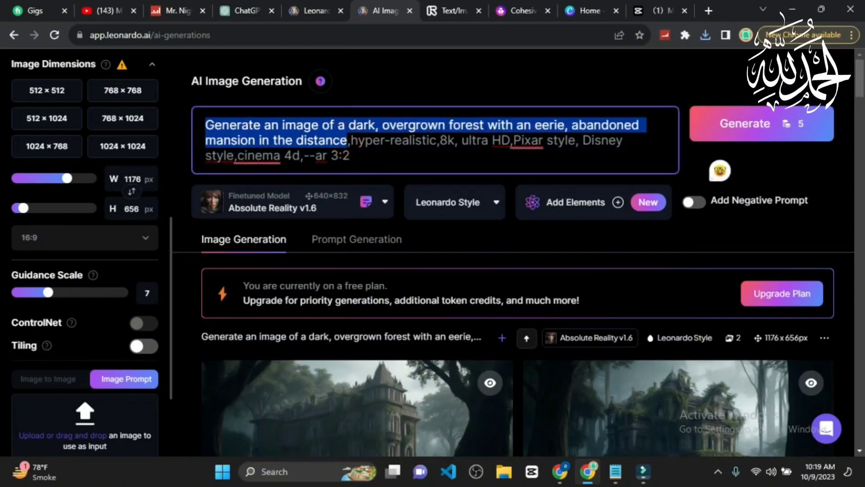
{"action": "key", "text": "ctrl+v"}
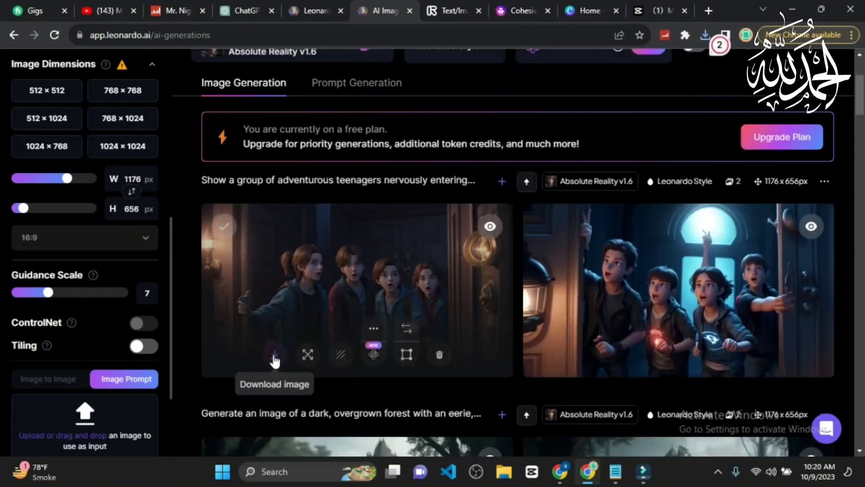
Step: Download both generated images for each of the adventurous teenagers, mansion interior and slamming doors scenes
{"action": "left_click", "coordinate": [275, 356]}
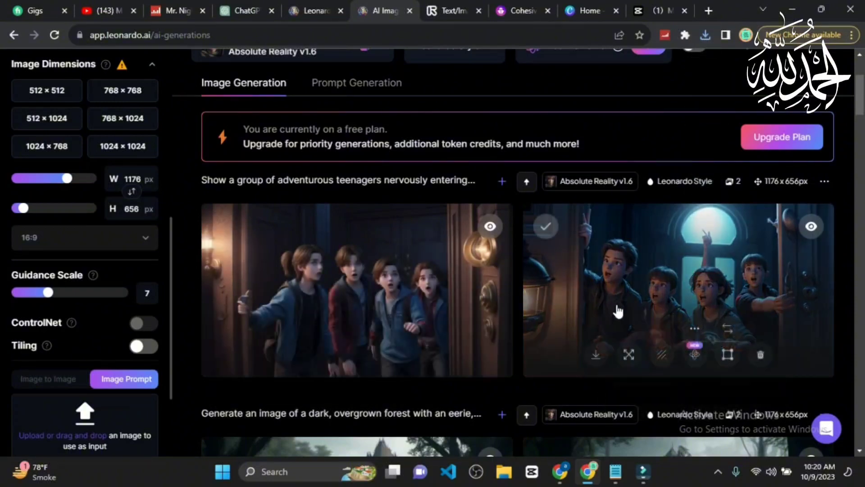
{"action": "left_click", "coordinate": [596, 353]}
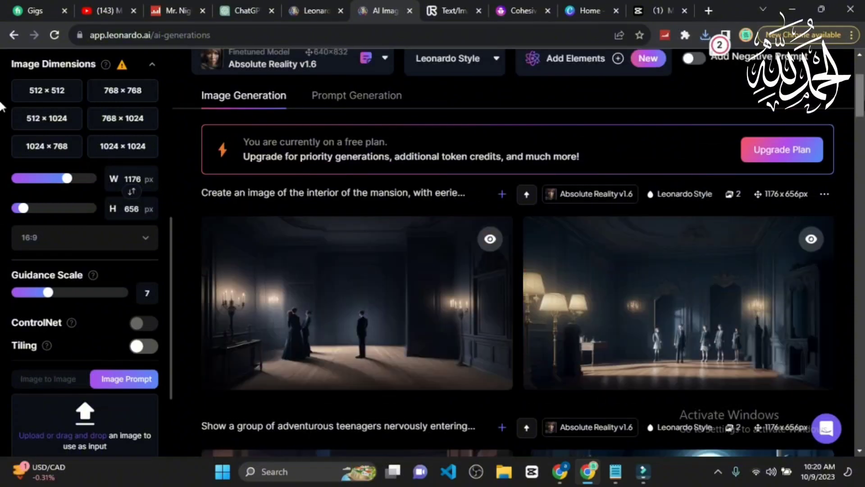
{"action": "left_click", "coordinate": [593, 363]}
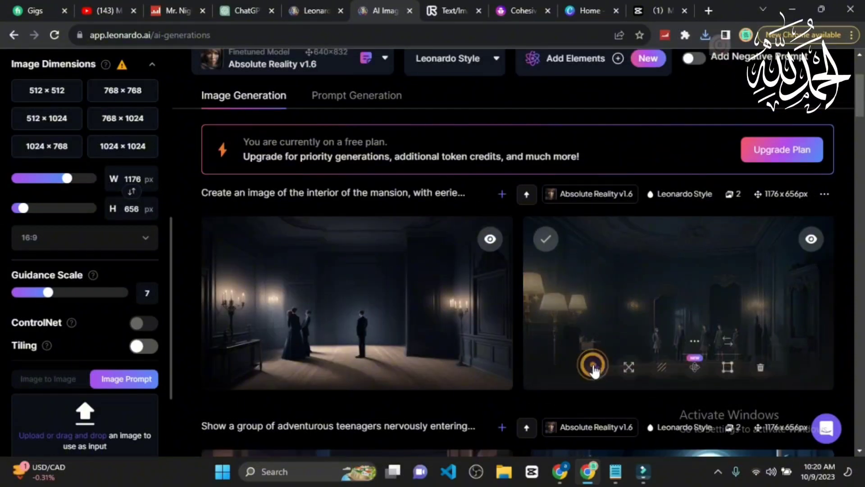
{"action": "mouse_move", "coordinate": [257, 378]}
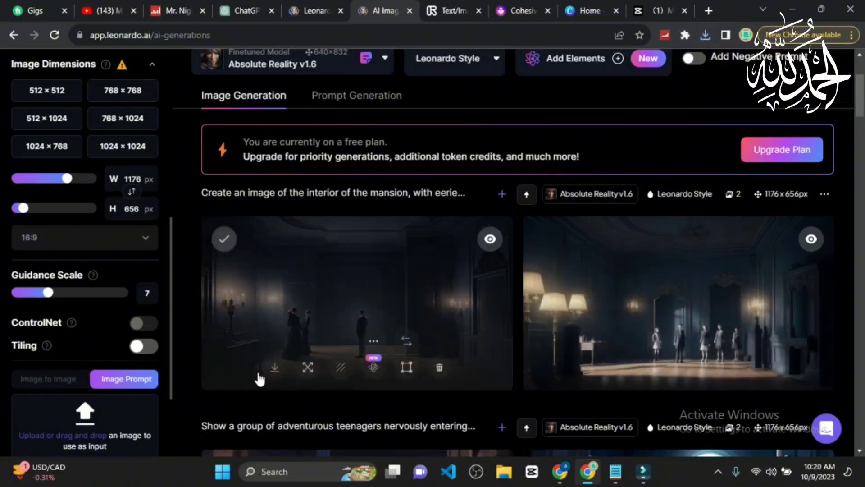
{"action": "left_click", "coordinate": [271, 368]}
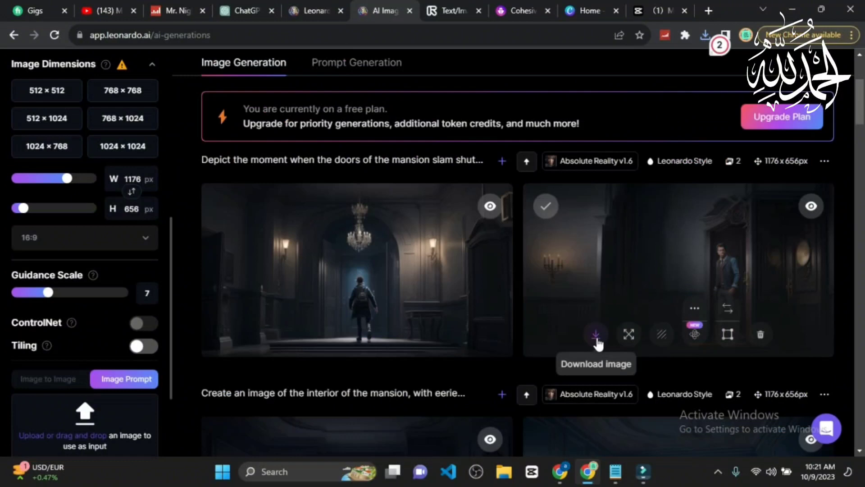
{"action": "left_click", "coordinate": [596, 338]}
{"action": "mouse_move", "coordinate": [353, 309]}
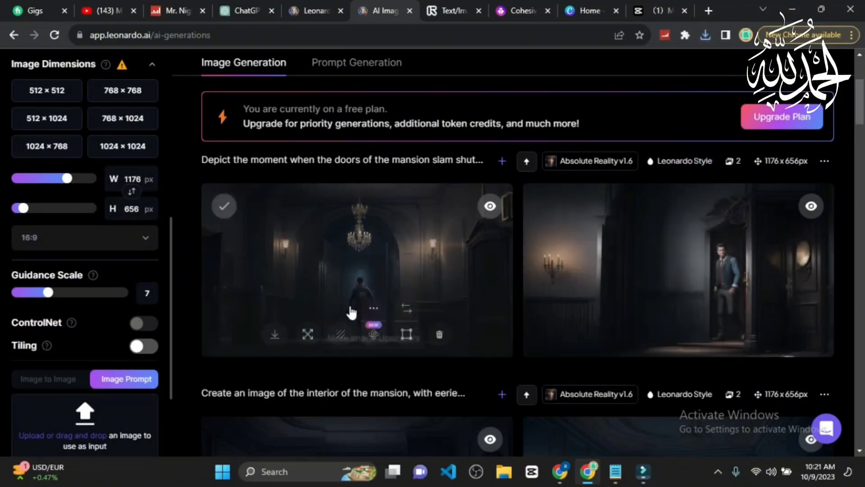
{"action": "left_click", "coordinate": [276, 343]}
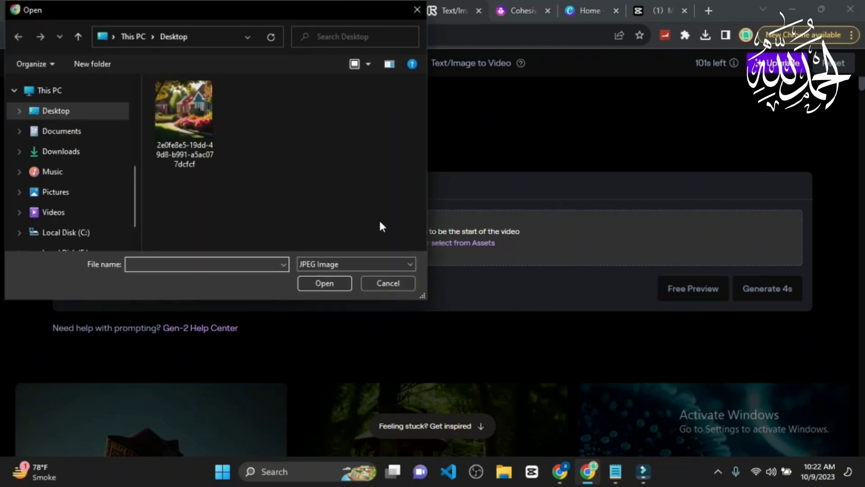
Step: Upload the dark overgrown forest mansion image from the Downloads folder to Runway Gen-2 as the start of the video
{"action": "left_click", "coordinate": [86, 149]}
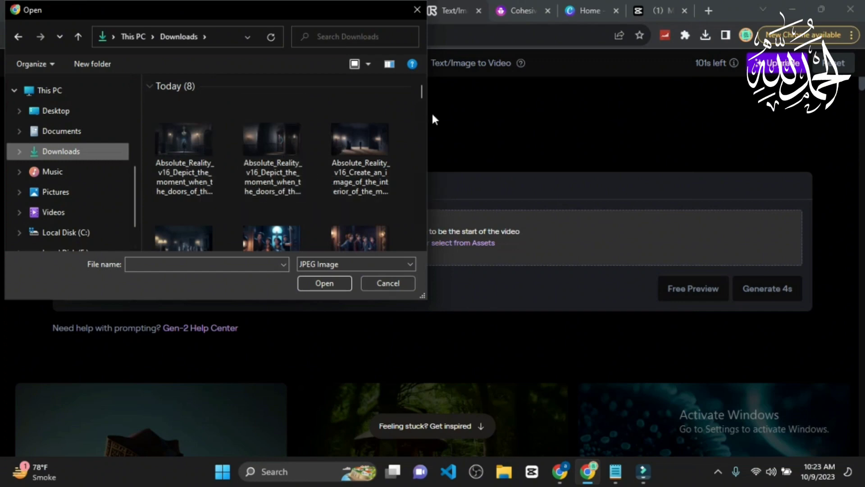
{"action": "left_click", "coordinate": [184, 147]}
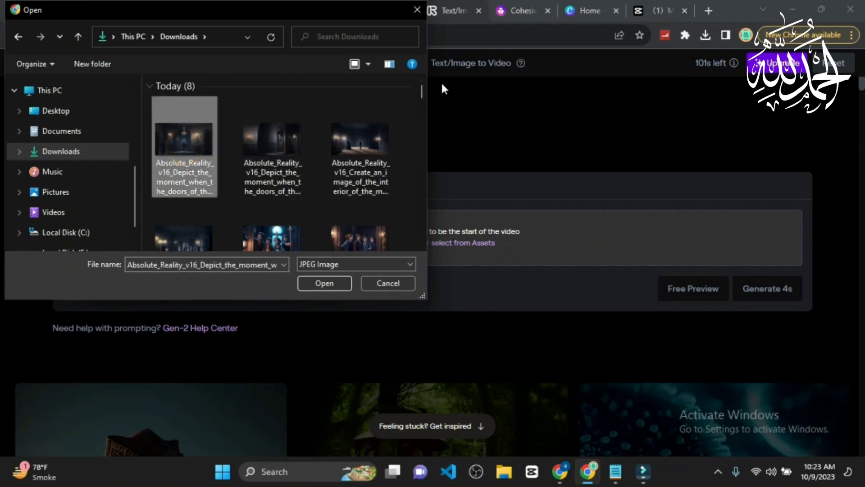
{"action": "left_click_drag", "start_coordinate": [423, 86], "coordinate": [423, 102]}
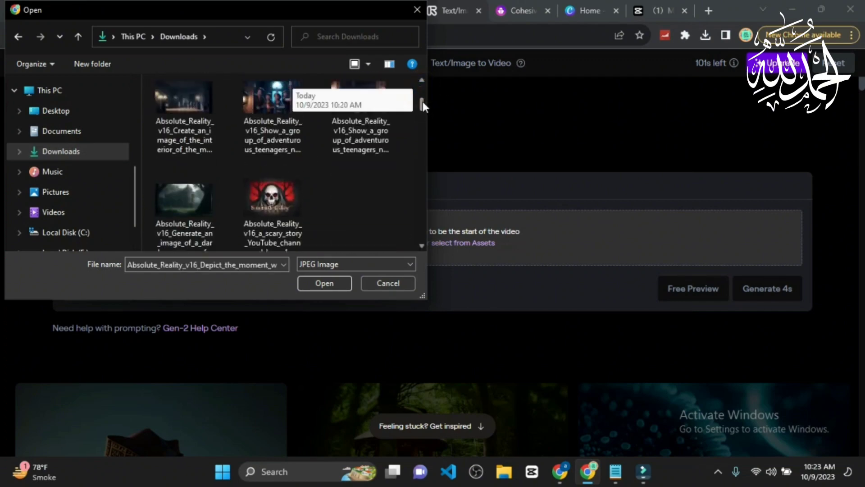
{"action": "left_click", "coordinate": [174, 214]}
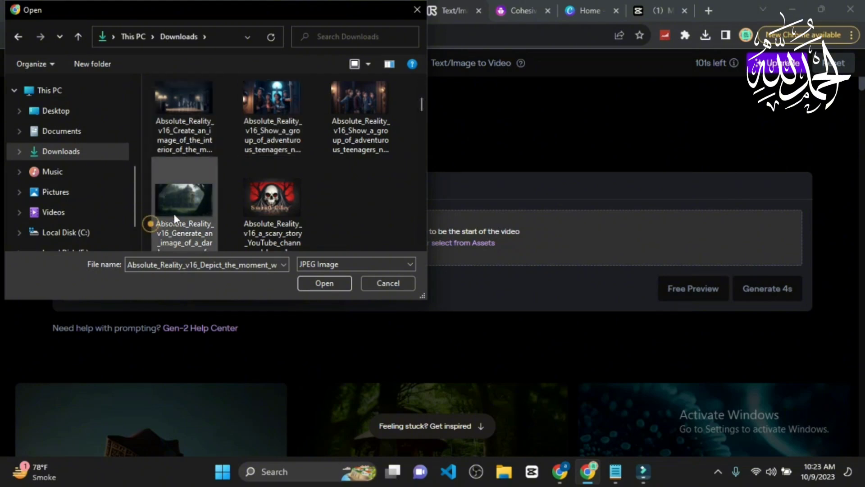
{"action": "left_click", "coordinate": [356, 135]}
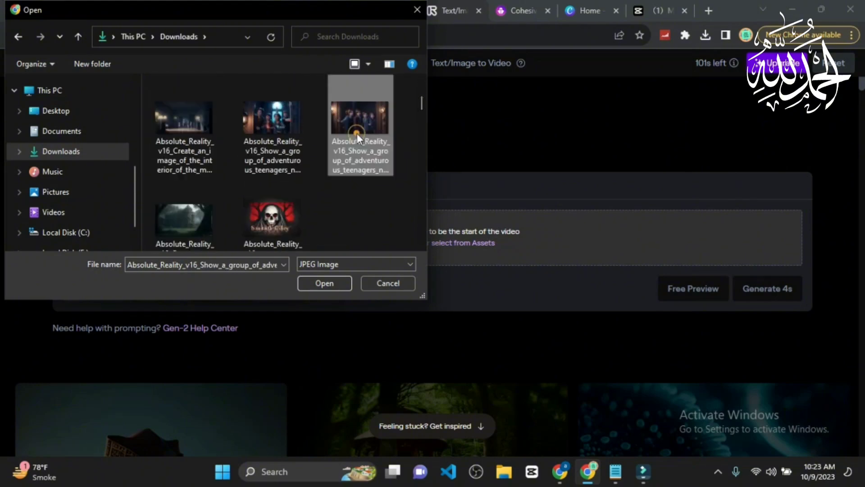
{"action": "left_click", "coordinate": [207, 226]}
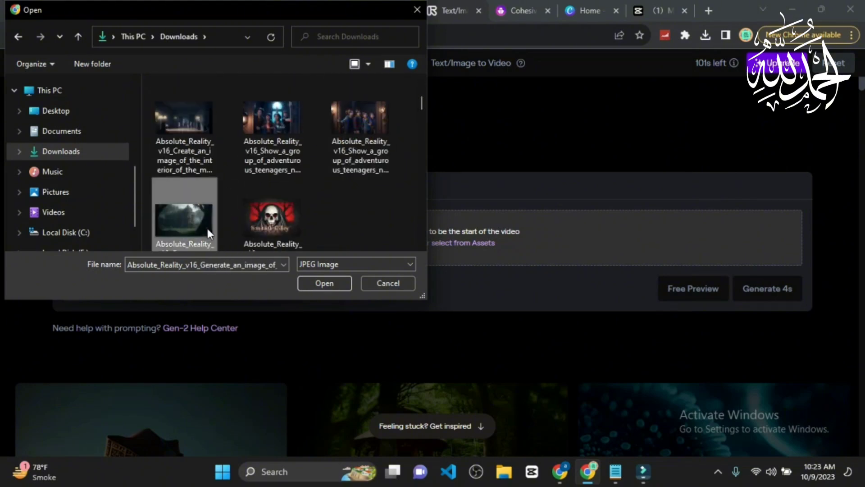
{"action": "left_click", "coordinate": [319, 283]}
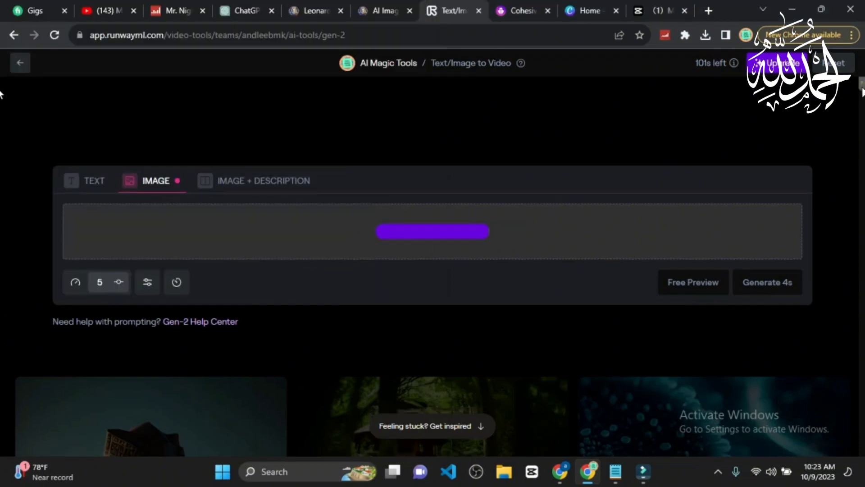
Step: Examine the sample videos in Runway's Gen-2 gallery, including the hooded figure, the diner and the lizard
{"action": "scroll", "coordinate": [456, 280], "scroll_direction": "down", "scroll_amount": 4}
{"action": "scroll", "coordinate": [1, 108], "scroll_direction": "down", "scroll_amount": 5}
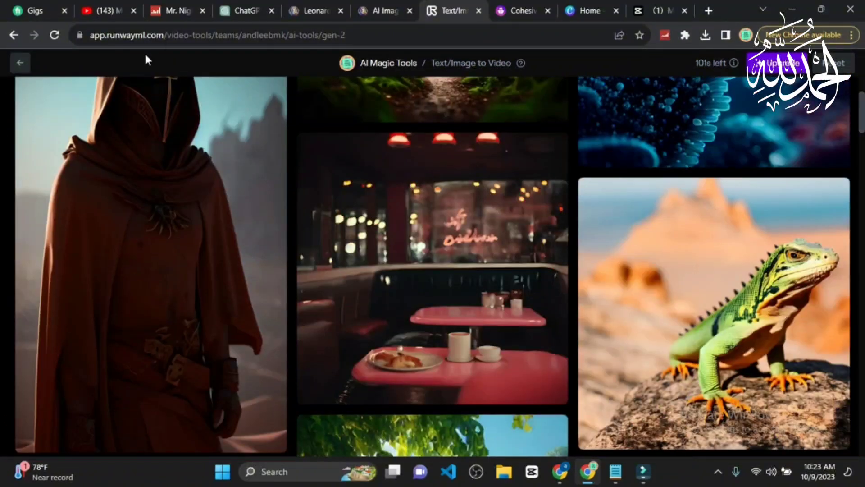
{"action": "mouse_move", "coordinate": [189, 206]}
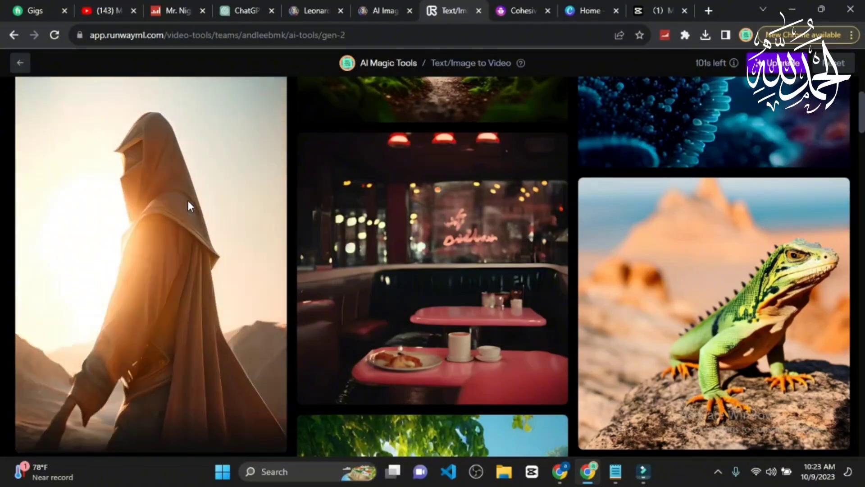
{"action": "mouse_move", "coordinate": [450, 299]}
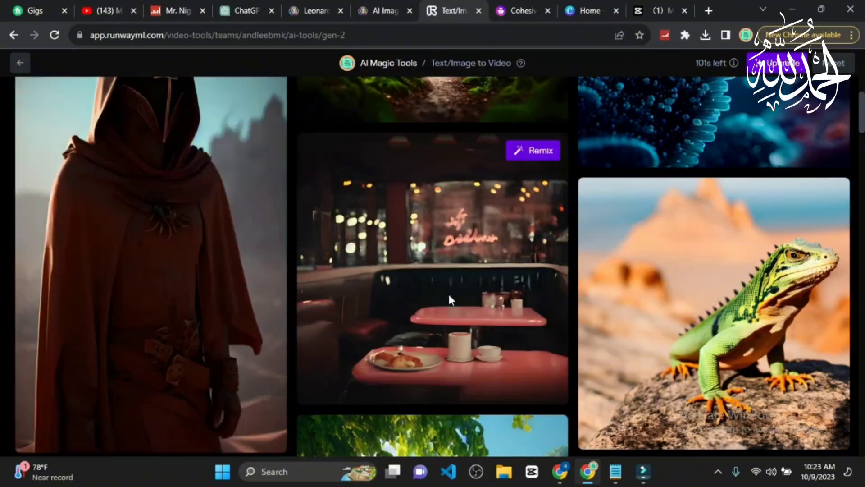
{"action": "mouse_move", "coordinate": [730, 344]}
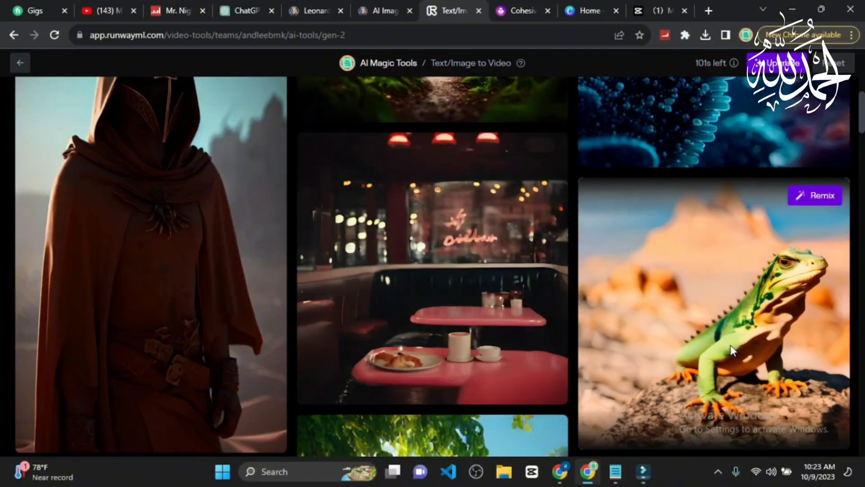
{"action": "scroll", "coordinate": [863, 126], "scroll_direction": "up", "scroll_amount": 10}
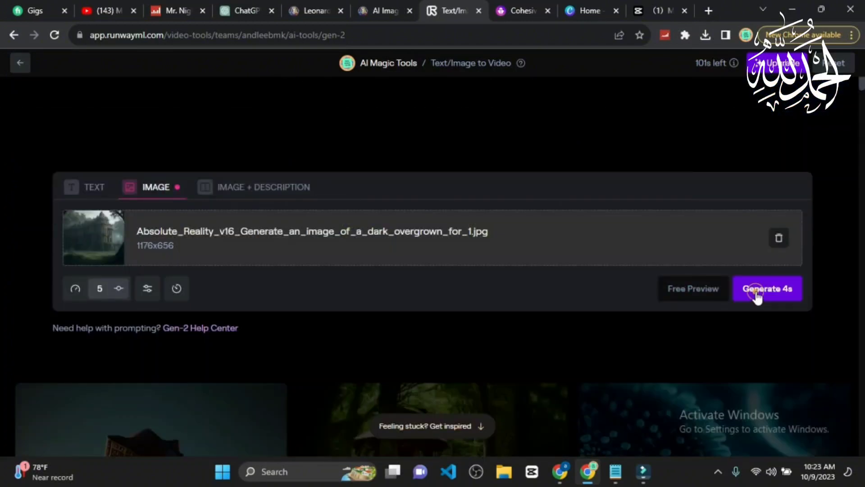
Step: Generate a 4-second video from the forest mansion image, play it and download it
{"action": "left_click", "coordinate": [758, 293]}
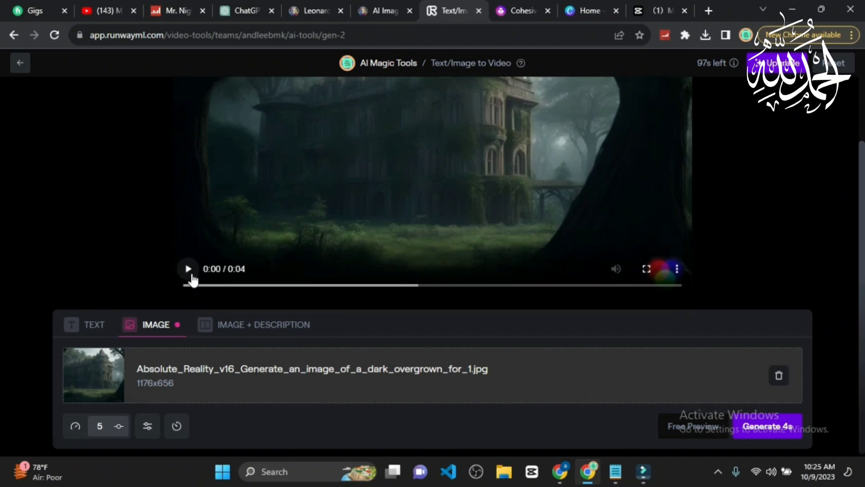
{"action": "left_click", "coordinate": [189, 270]}
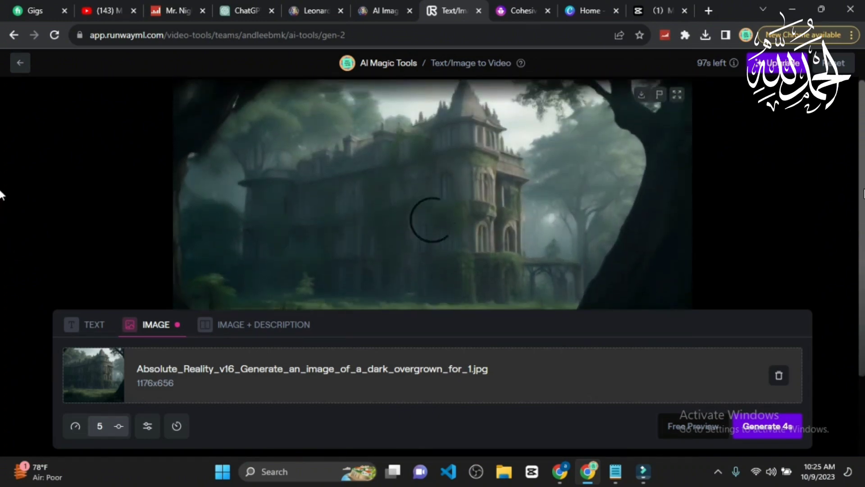
{"action": "left_click", "coordinate": [642, 100]}
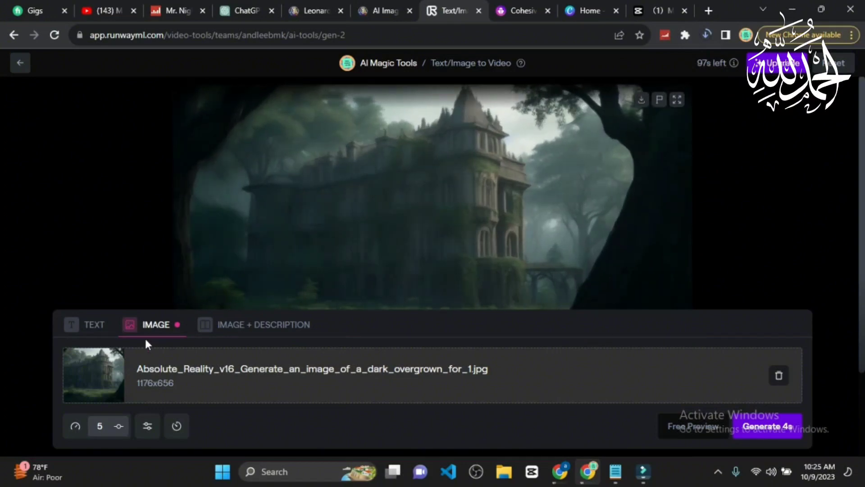
Step: Replace the forest mansion source image with the downloaded adventurous teenagers image showing the blue-lit window
{"action": "left_click", "coordinate": [779, 375]}
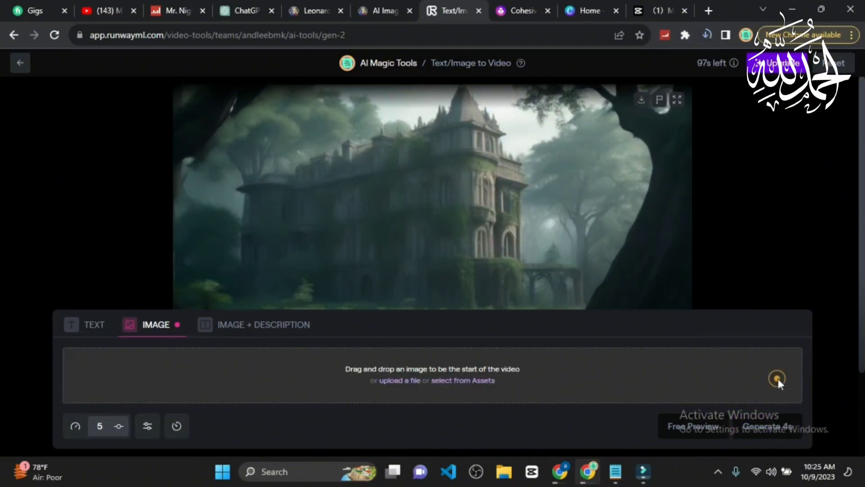
{"action": "left_click", "coordinate": [405, 380]}
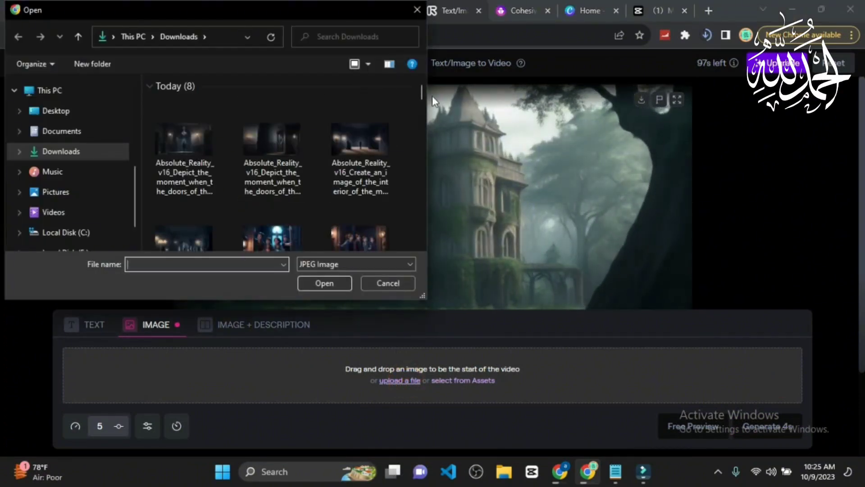
{"action": "mouse_move", "coordinate": [423, 91]}
{"action": "left_mouse_down"}
{"action": "mouse_move", "coordinate": [422, 119]}
{"action": "mouse_move", "coordinate": [416, 96]}
{"action": "left_mouse_up"}
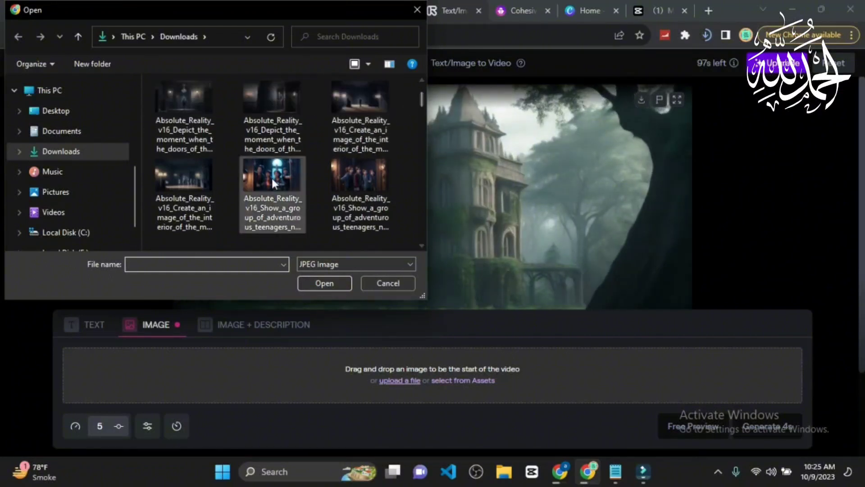
{"action": "left_click", "coordinate": [271, 178]}
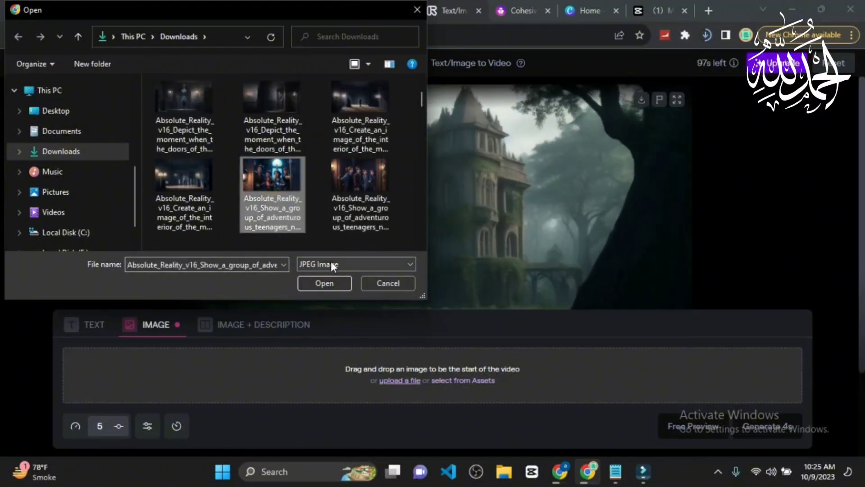
{"action": "left_click", "coordinate": [331, 285]}
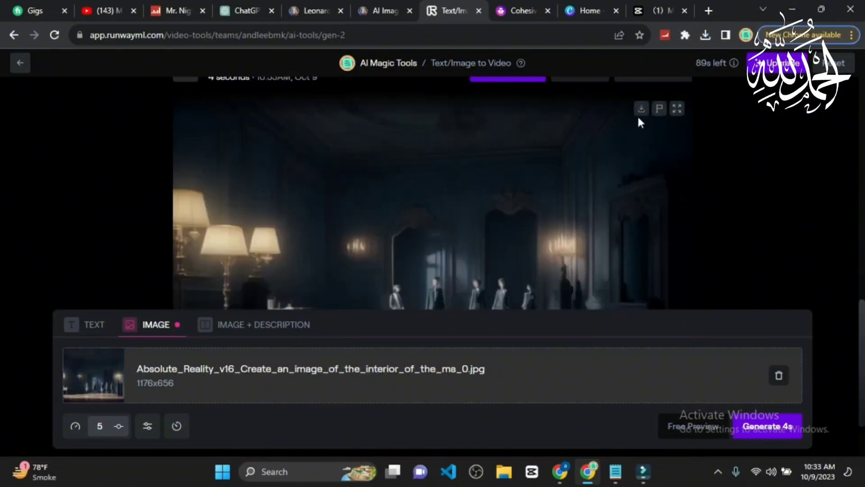
Step: Download the generated mansion interior video, switch to Cohesive and choose voice generation
{"action": "left_click", "coordinate": [639, 116]}
{"action": "key", "text": "ctrl+Tab"}
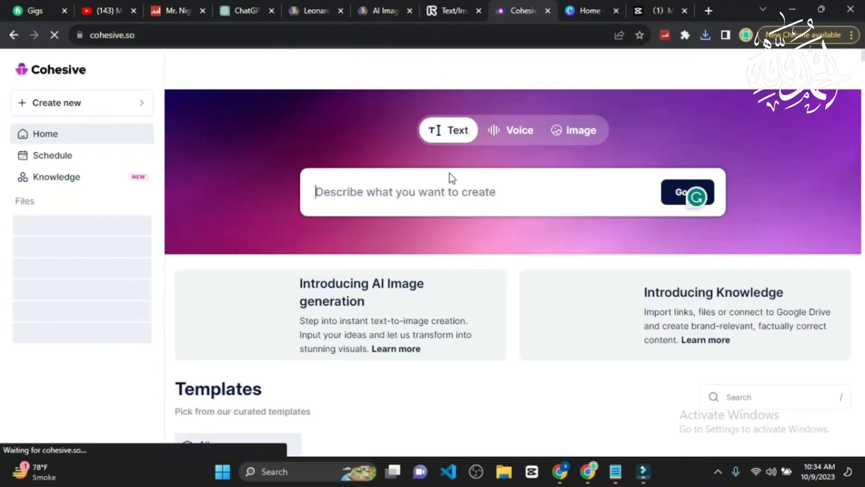
{"action": "left_click", "coordinate": [519, 131]}
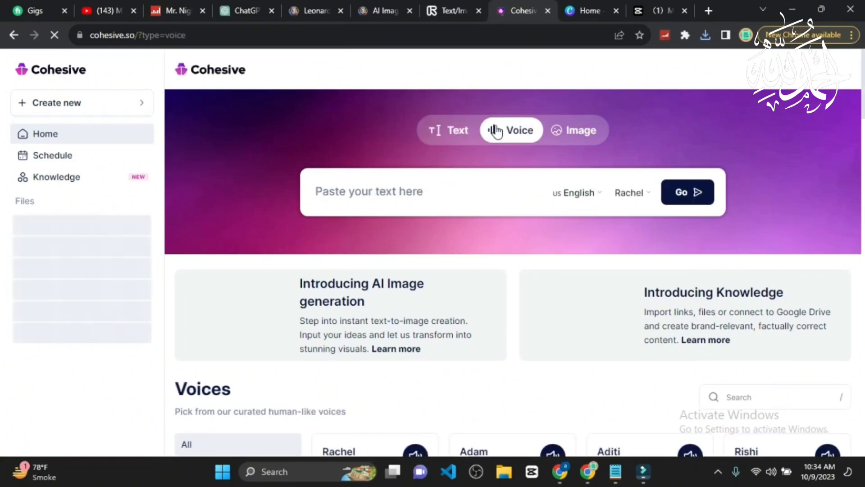
Step: Copy the opening paragraph of the scary mansion story, ending at "they ventured inside", from the ChatGPT chat
{"action": "left_click", "coordinate": [349, 193]}
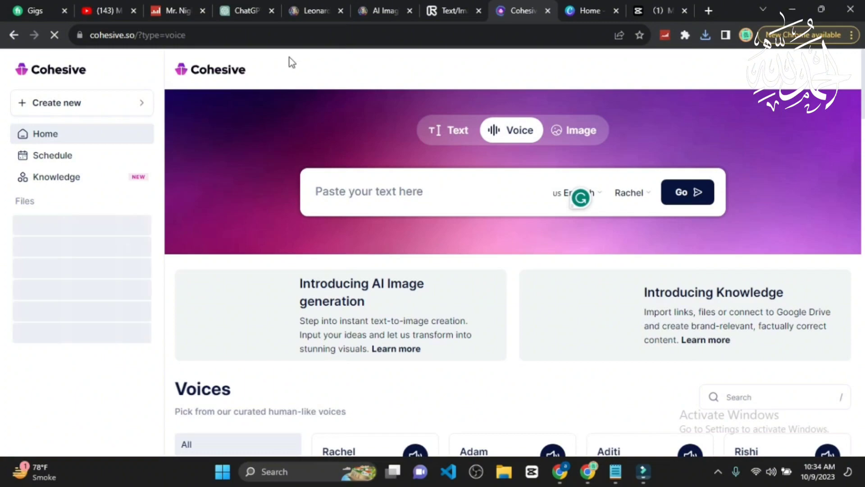
{"action": "left_click", "coordinate": [242, 10]}
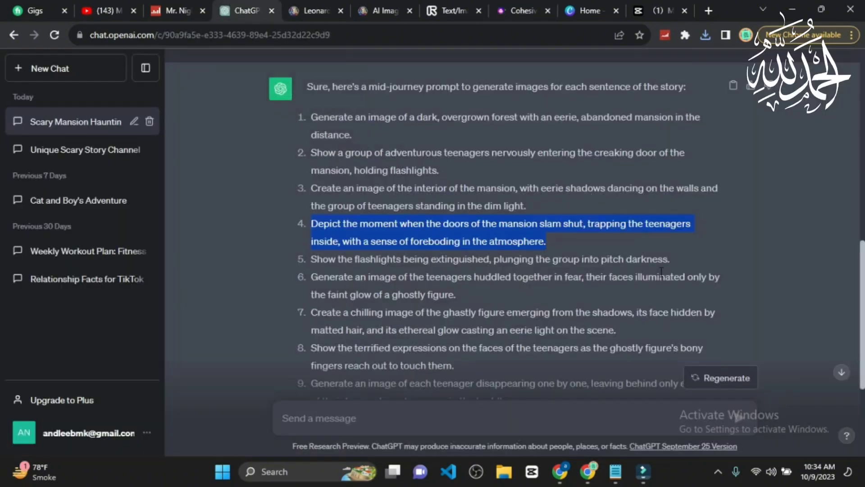
{"action": "left_click_drag", "start_coordinate": [863, 295], "coordinate": [863, 110]}
{"action": "scroll", "coordinate": [490, 154], "scroll_direction": "up", "scroll_amount": 1}
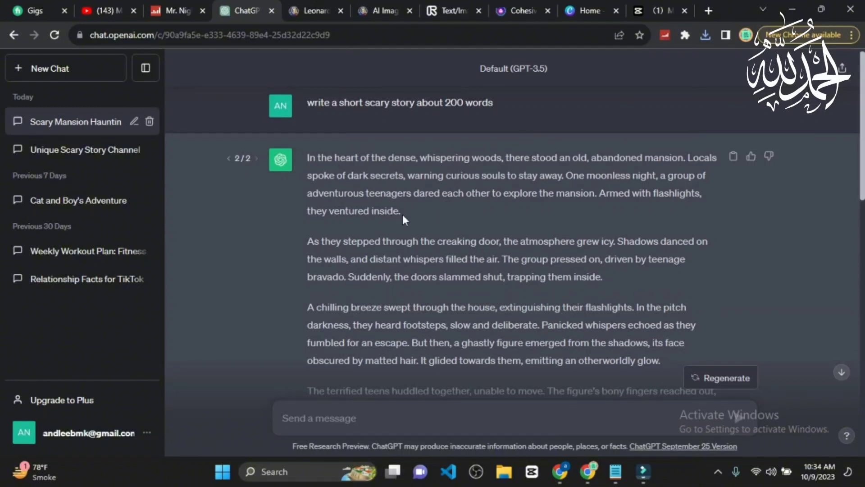
{"action": "left_click_drag", "start_coordinate": [402, 214], "coordinate": [308, 158]}
{"action": "key", "text": "ctrl+c"}
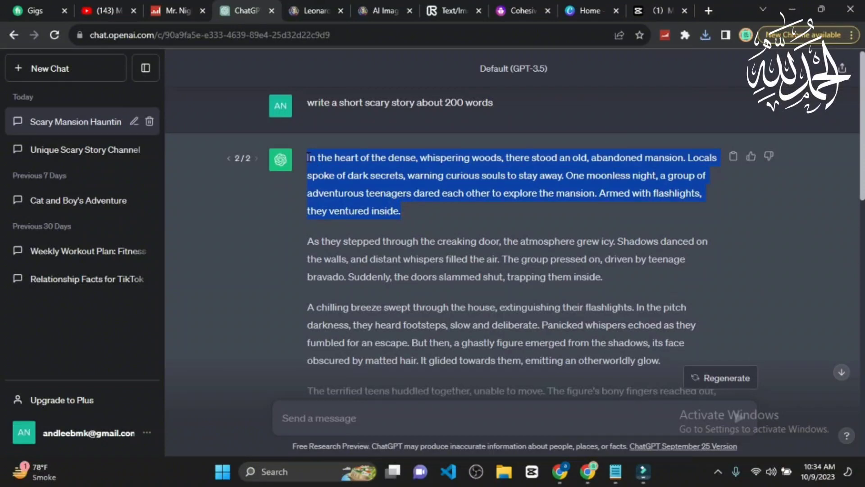
Step: Paste the story paragraph into Cohesive's voice generator, choose the Adam voice and generate the narration
{"action": "left_click", "coordinate": [518, 11]}
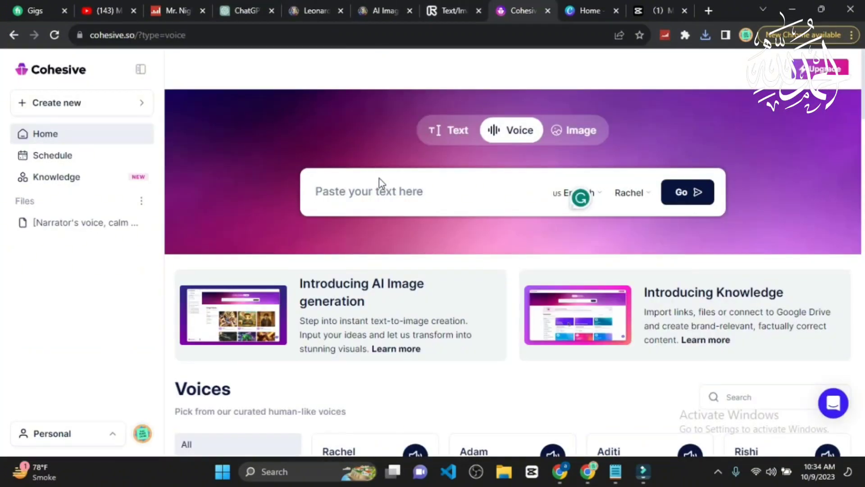
{"action": "key", "text": "ctrl+v"}
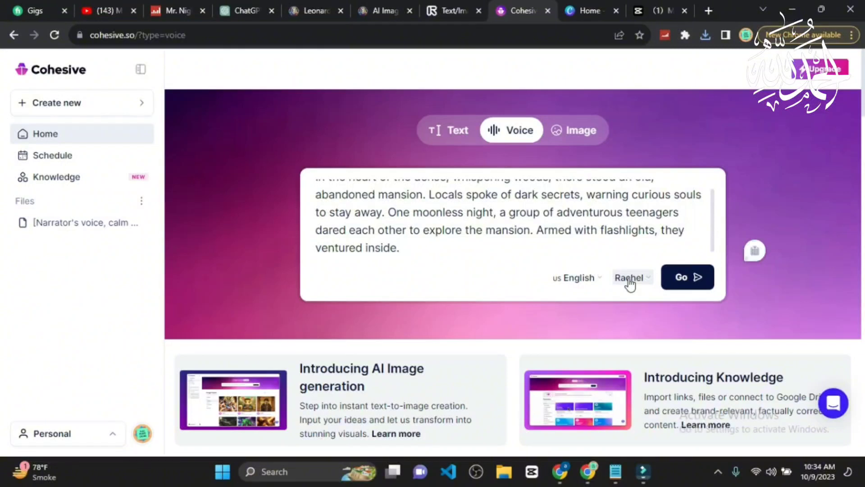
{"action": "left_click", "coordinate": [629, 278]}
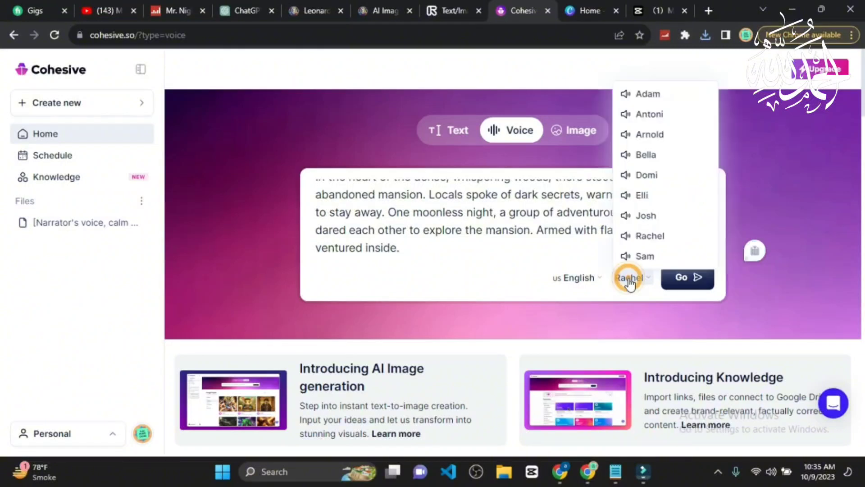
{"action": "left_click", "coordinate": [641, 89]}
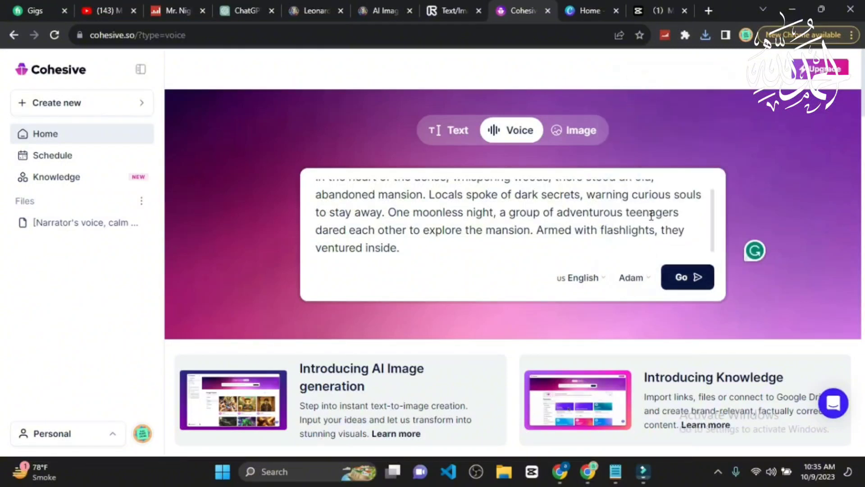
{"action": "left_click", "coordinate": [681, 283]}
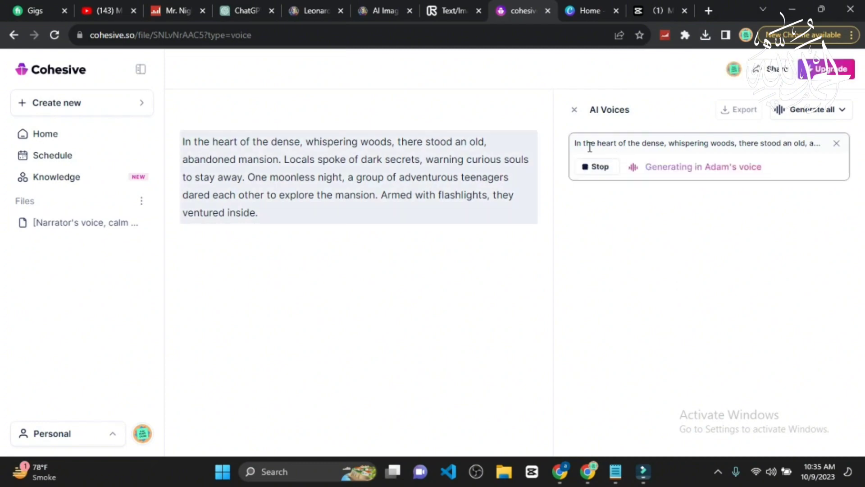
Step: Preview the narration, check the list of available voices and download the audio with Adam's voice
{"action": "left_click", "coordinate": [628, 175]}
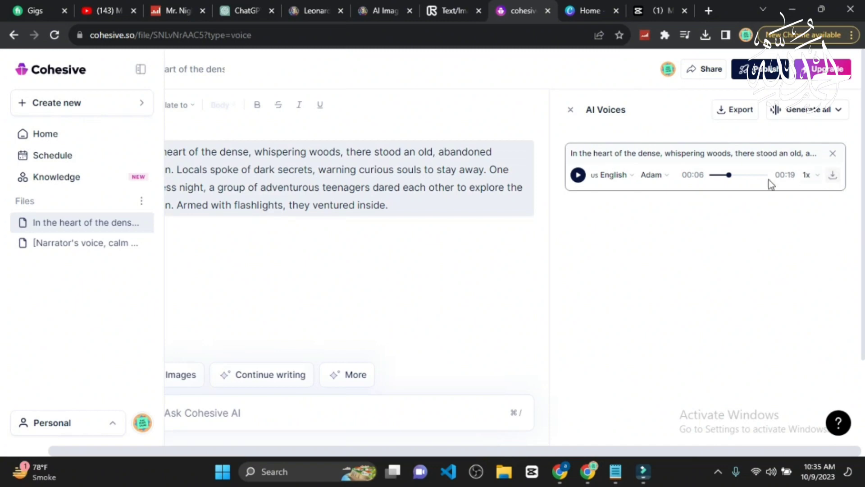
{"action": "left_click", "coordinate": [652, 175]}
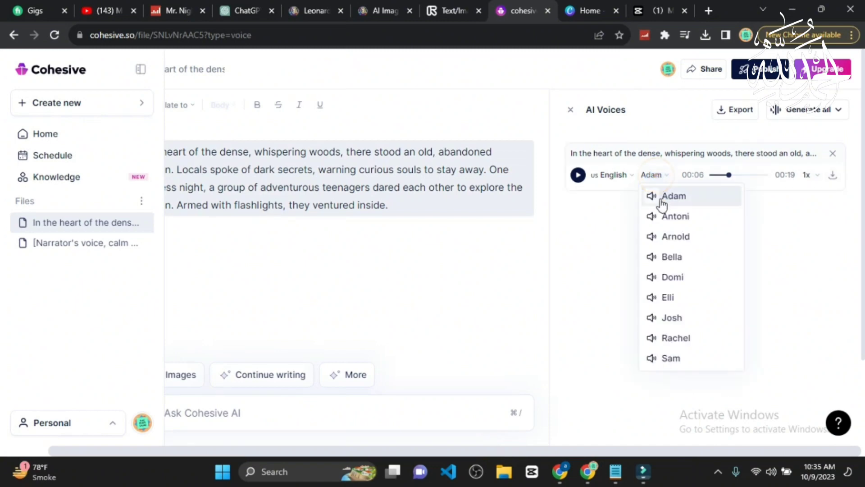
{"action": "left_click", "coordinate": [593, 359]}
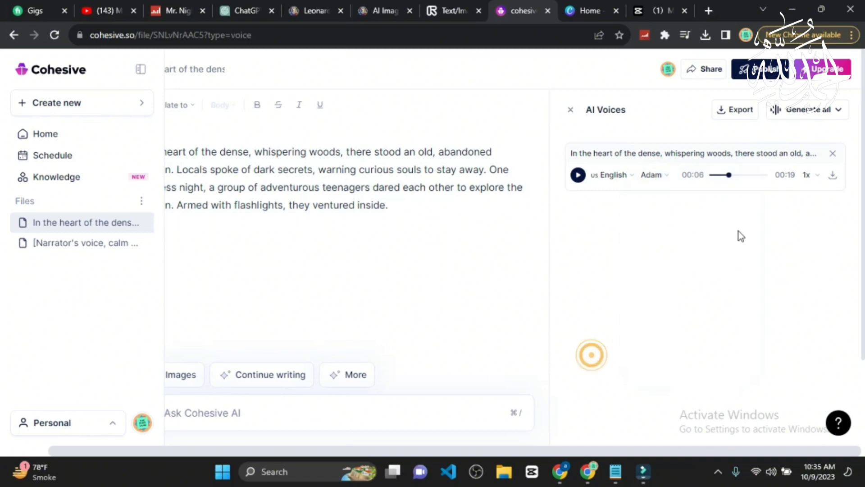
{"action": "left_click", "coordinate": [834, 176]}
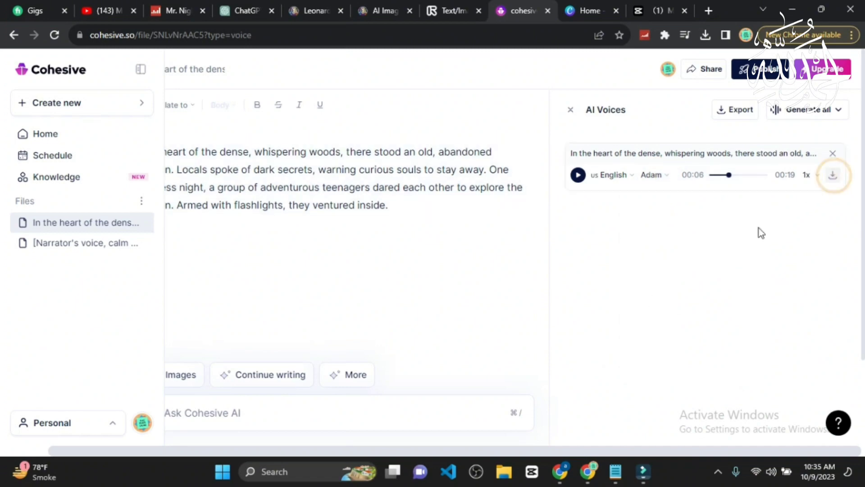
Step: Switch to CapCut, passing Canva, and open a new untitled video project
{"action": "left_click", "coordinate": [586, 11]}
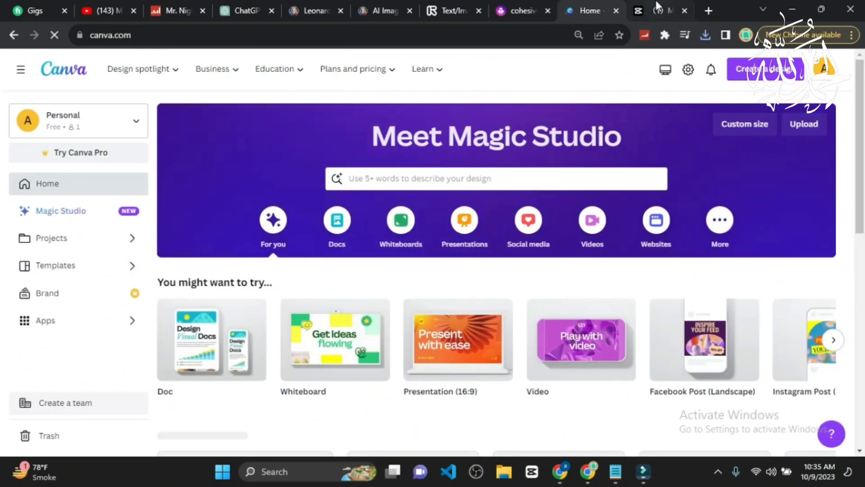
{"action": "left_click", "coordinate": [658, 11]}
{"action": "left_click", "coordinate": [225, 162]}
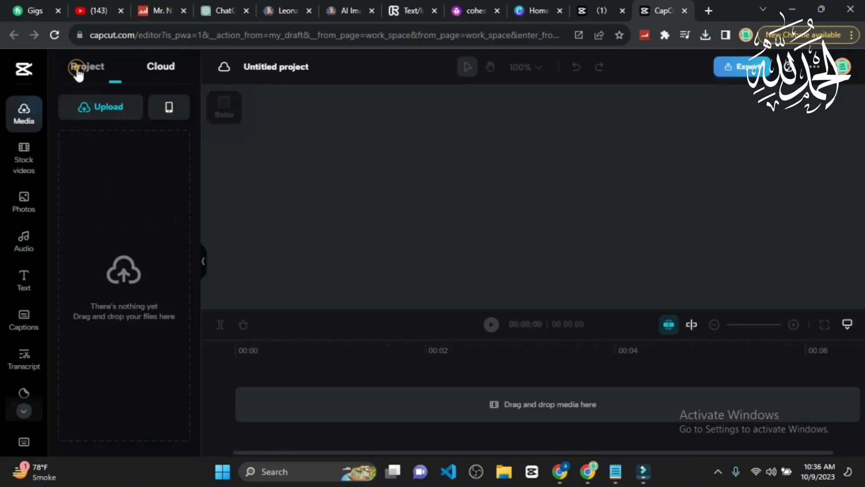
Step: Upload the Cohesive narration and the Gen-2 video clips from the computer's Downloads folder to the project media
{"action": "left_click", "coordinate": [86, 66]}
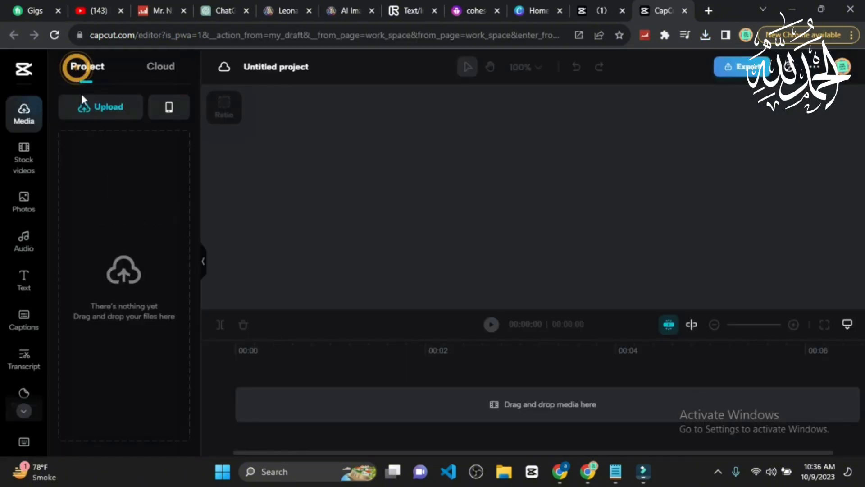
{"action": "left_click", "coordinate": [100, 109]}
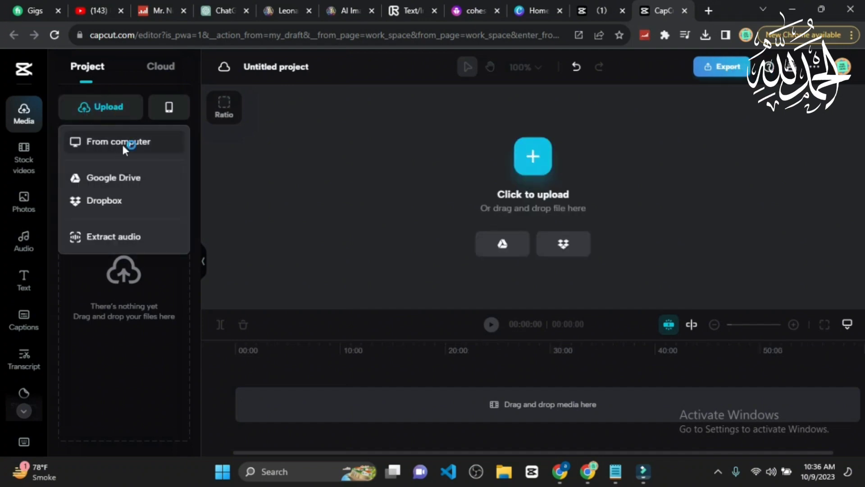
{"action": "left_click", "coordinate": [122, 145]}
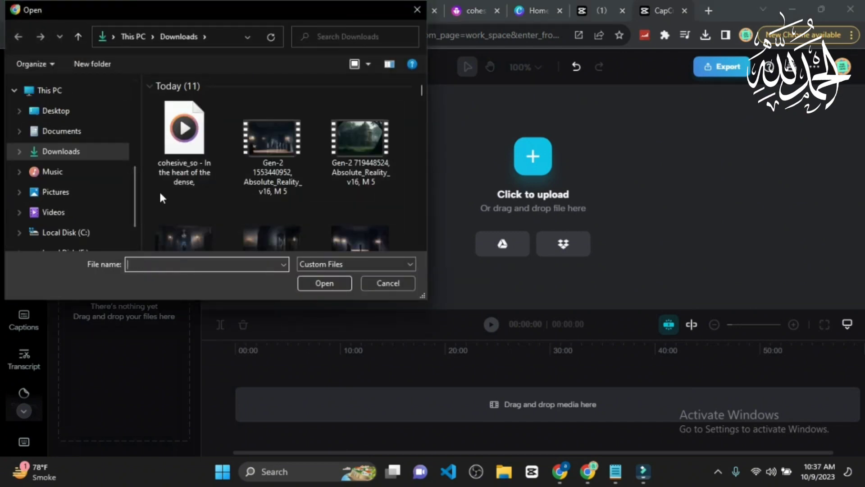
{"action": "left_click", "coordinate": [198, 146]}
{"action": "left_click", "coordinate": [273, 140], "text": "ctrl"}
{"action": "left_click", "coordinate": [388, 146], "text": "ctrl"}
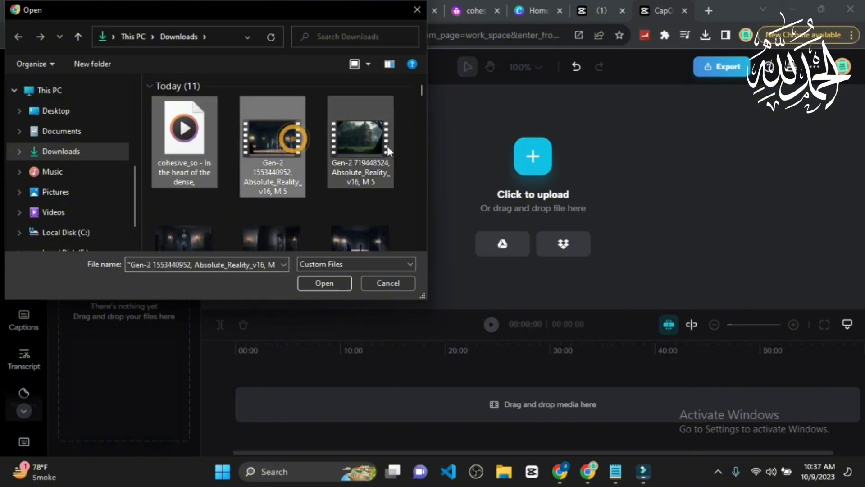
{"action": "left_click", "coordinate": [332, 282]}
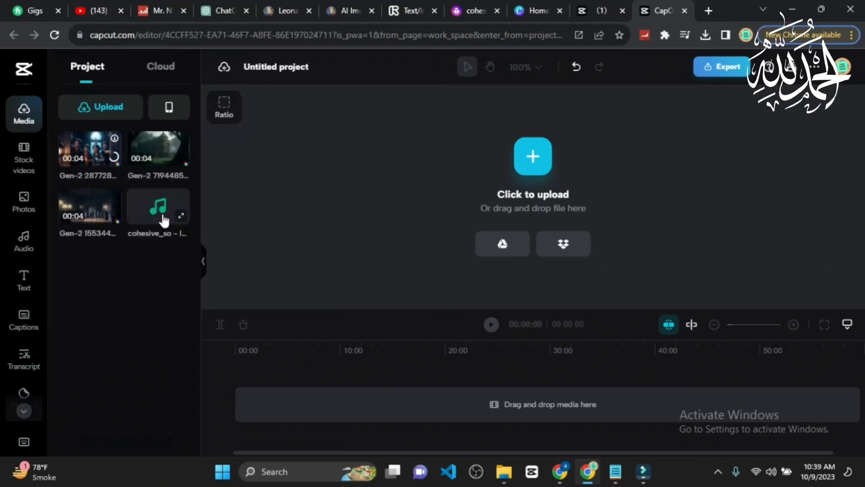
Step: Add the three Gen-2 clips to the timeline in the order forest mansion, teenagers at the door, mansion interior
{"action": "left_click", "coordinate": [144, 153]}
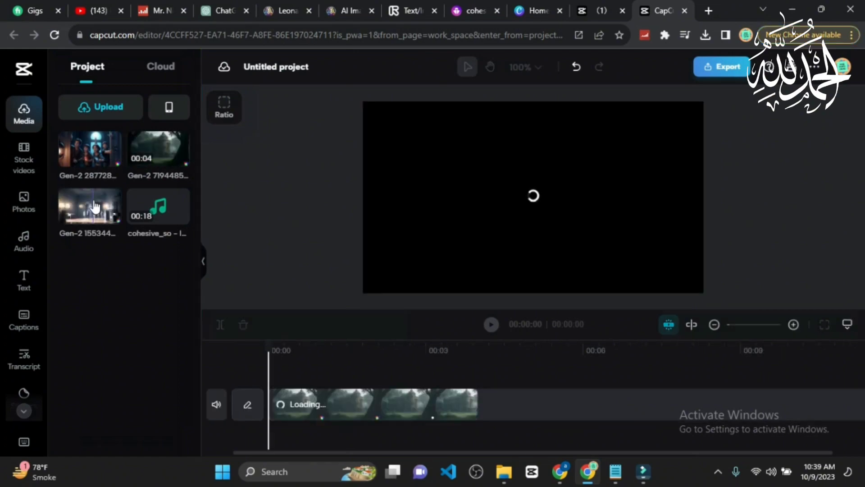
{"action": "left_click", "coordinate": [86, 166]}
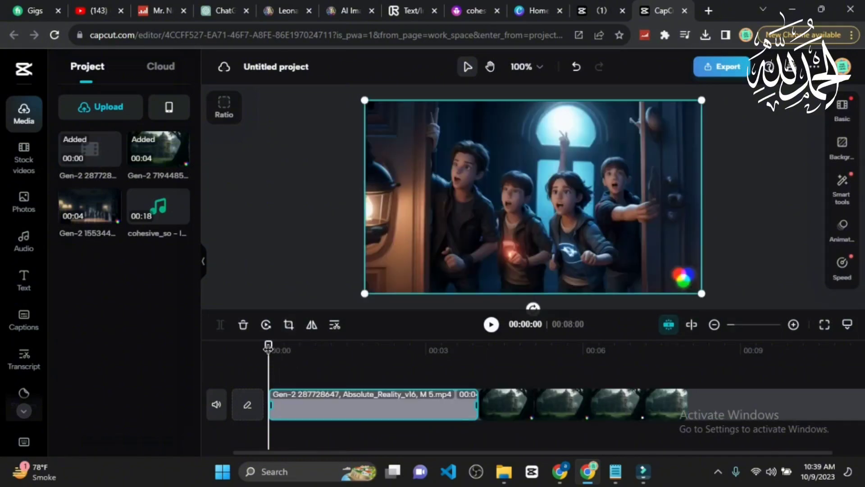
{"action": "left_click_drag", "start_coordinate": [268, 348], "coordinate": [685, 394]}
{"action": "left_click", "coordinate": [605, 401]}
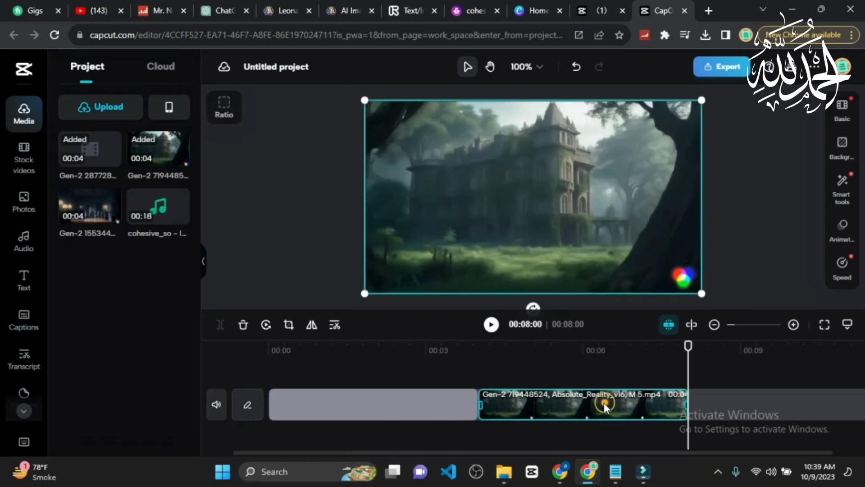
{"action": "left_click_drag", "start_coordinate": [605, 403], "coordinate": [383, 408]}
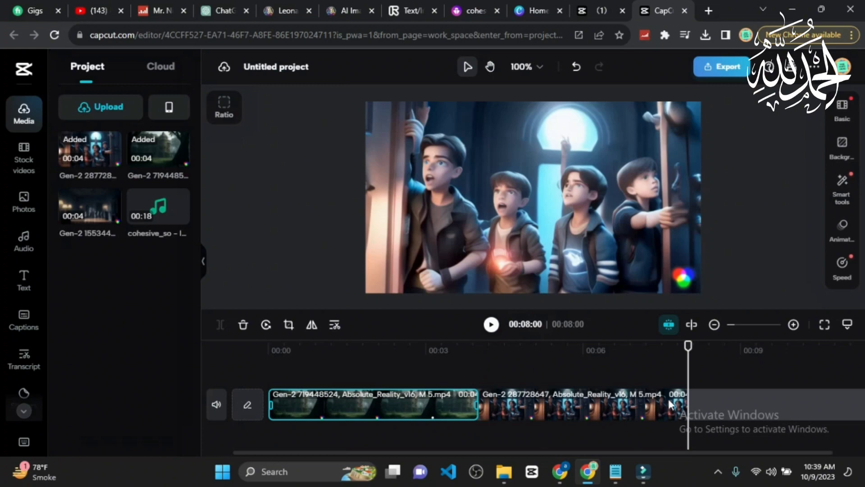
{"action": "left_click", "coordinate": [88, 201]}
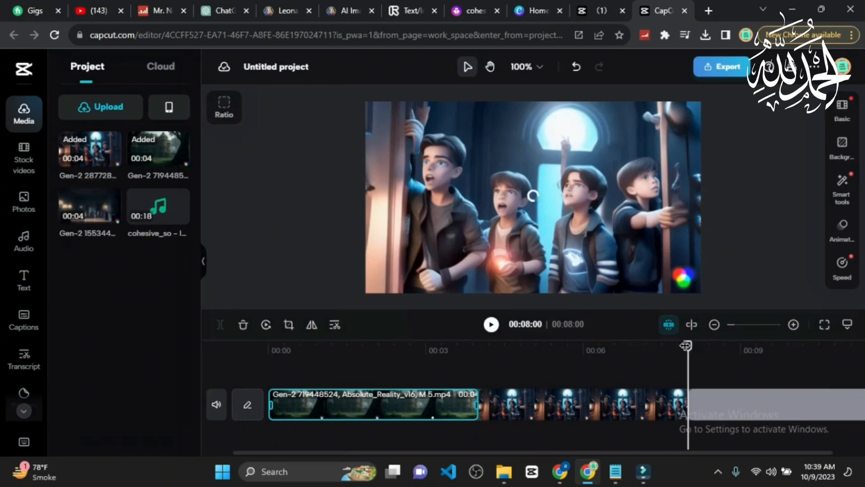
Step: Trim the ends of the forest mansion, teenagers and interior clips to about 1.7, 1.6 and 1.9 seconds
{"action": "left_click", "coordinate": [499, 350]}
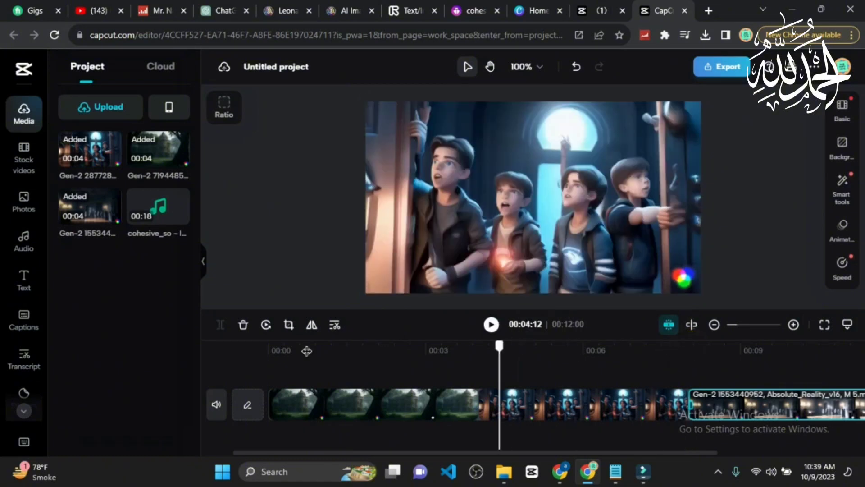
{"action": "left_click", "coordinate": [265, 352]}
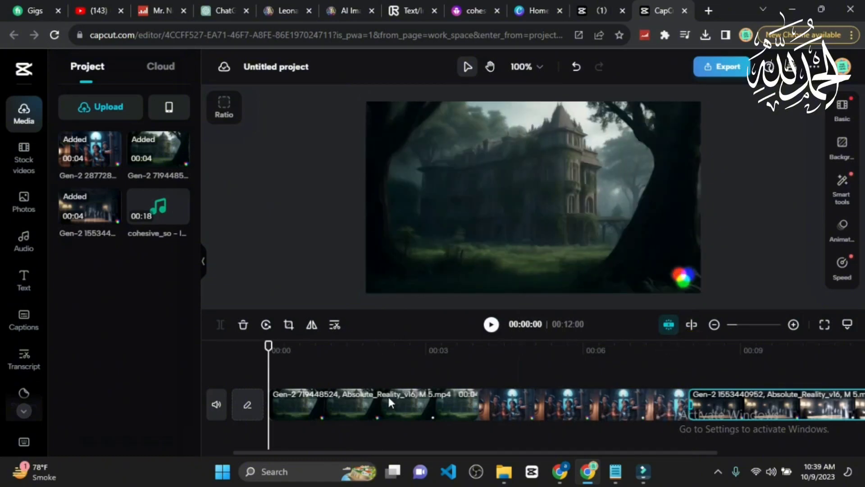
{"action": "left_click", "coordinate": [390, 405]}
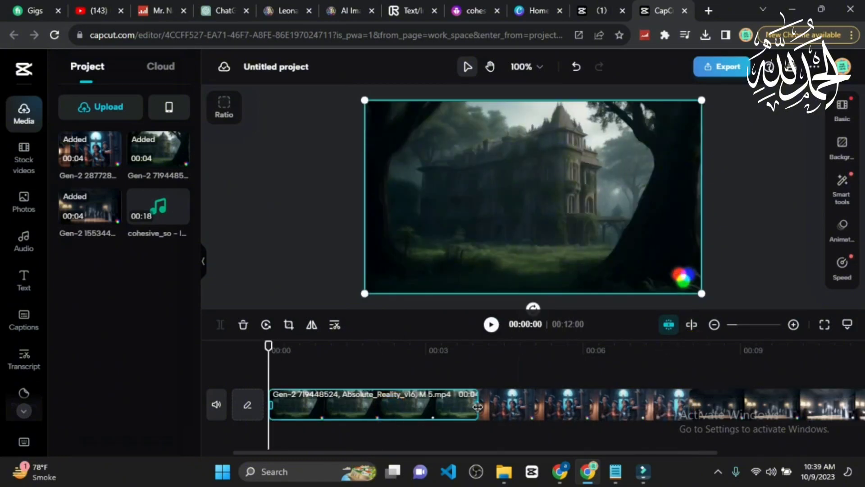
{"action": "left_click_drag", "start_coordinate": [477, 403], "coordinate": [359, 418]}
{"action": "left_click", "coordinate": [450, 420]}
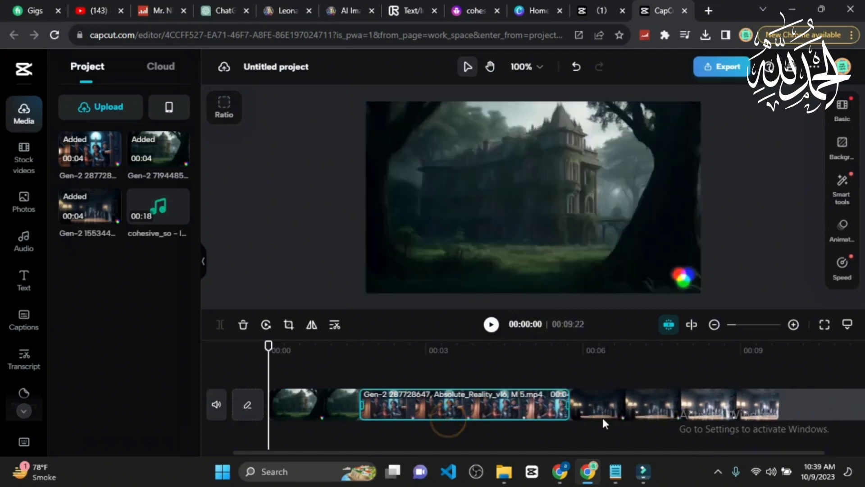
{"action": "left_click_drag", "start_coordinate": [568, 402], "coordinate": [441, 406]}
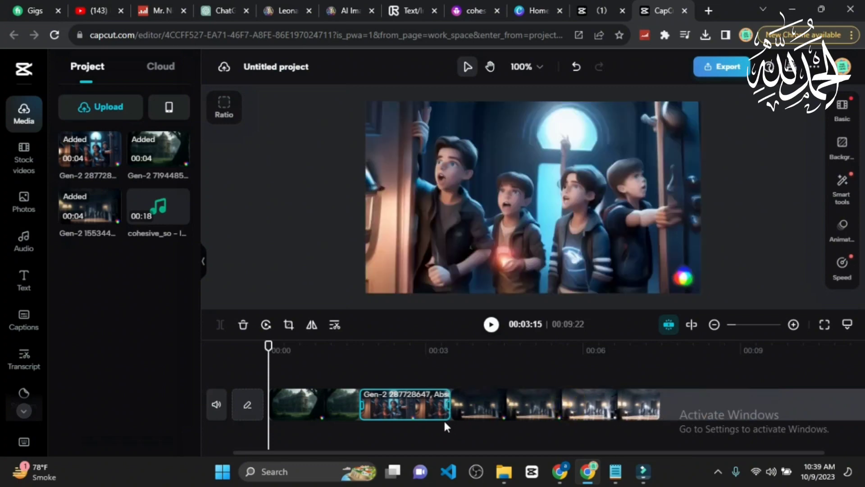
{"action": "left_click", "coordinate": [492, 407]}
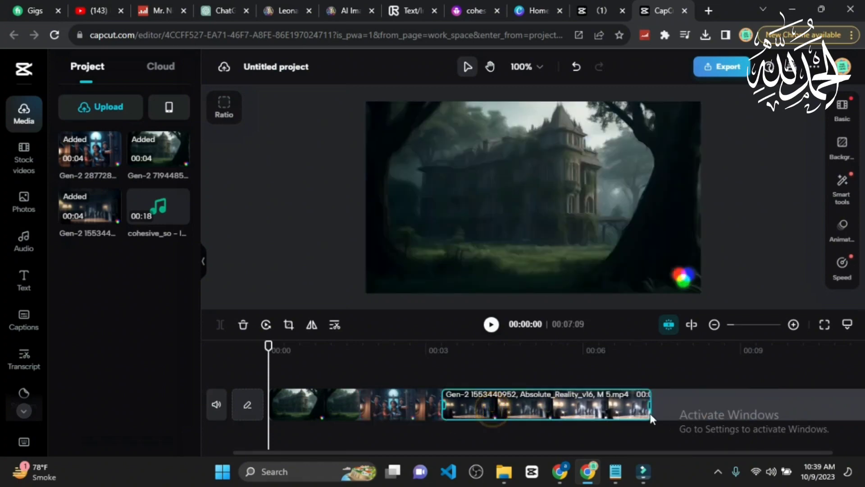
{"action": "left_click_drag", "start_coordinate": [651, 403], "coordinate": [541, 417]}
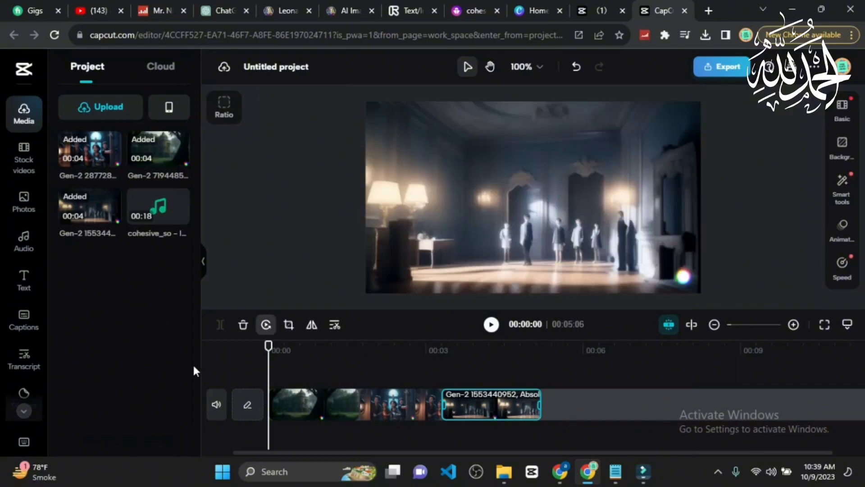
Step: Add the Cohesive narration to the timeline, plus the track "Creepy and simple horror background music" found by searching for "scary background"
{"action": "left_click", "coordinate": [153, 216]}
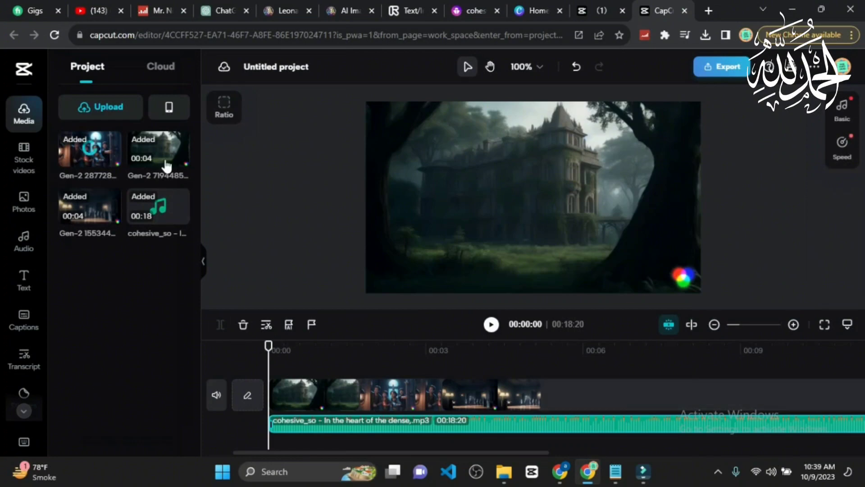
{"action": "left_click", "coordinate": [27, 243]}
{"action": "left_click", "coordinate": [83, 103]}
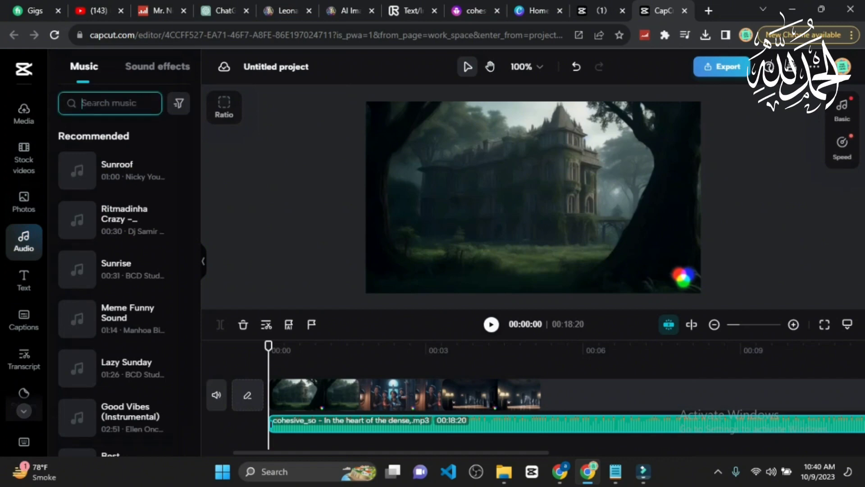
{"action": "left_click", "coordinate": [91, 107]}
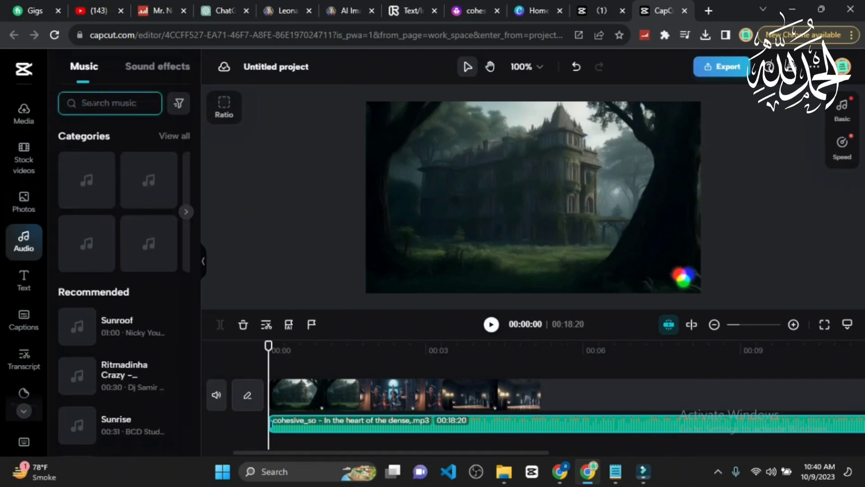
{"action": "type", "text": "scary back"}
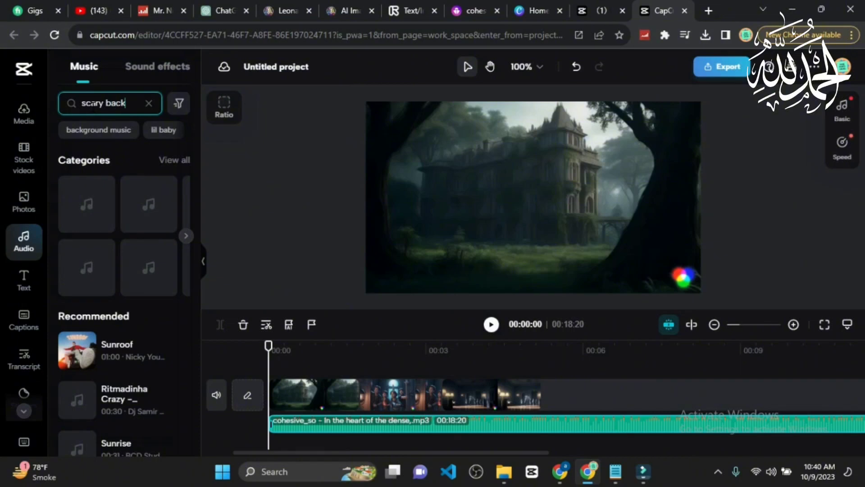
{"action": "type", "text": "ground"}
{"action": "key", "text": "Return"}
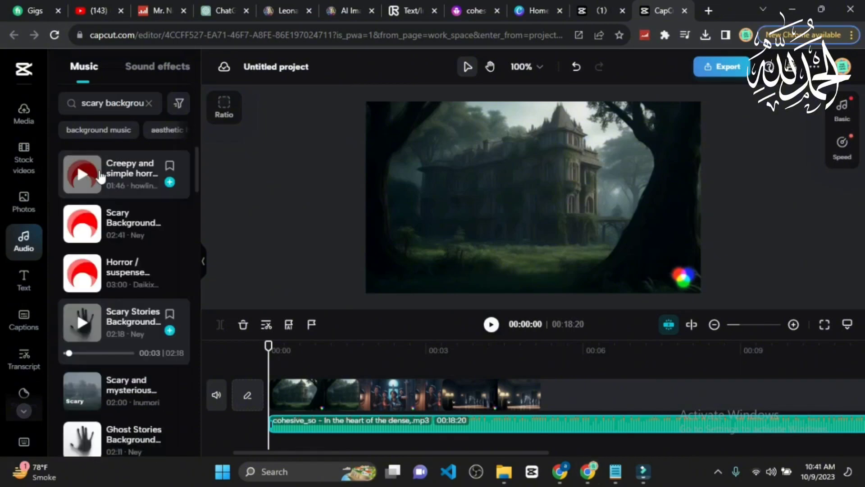
{"action": "left_click", "coordinate": [169, 182]}
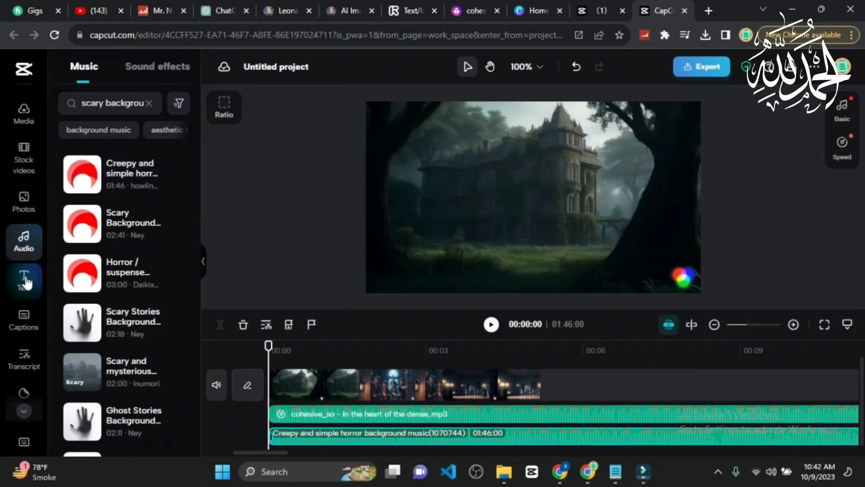
Step: Generate automatic captions from the video's speech with the language set to English (US)
{"action": "left_click", "coordinate": [24, 278]}
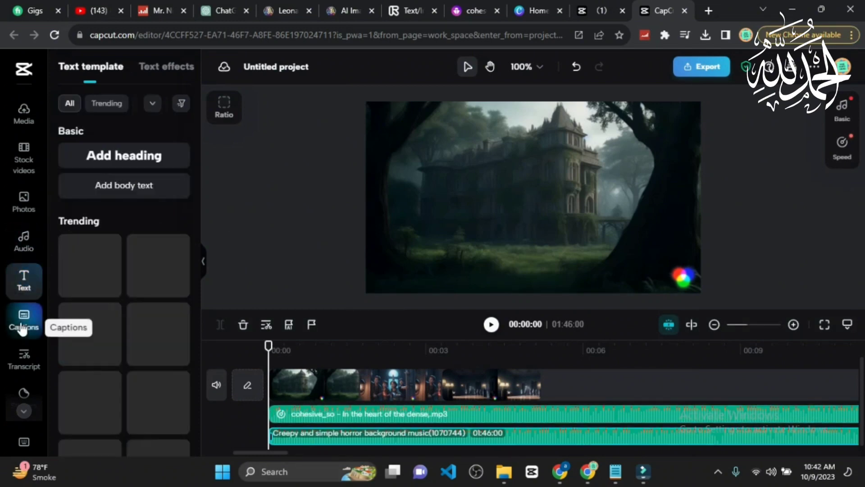
{"action": "left_click", "coordinate": [22, 328]}
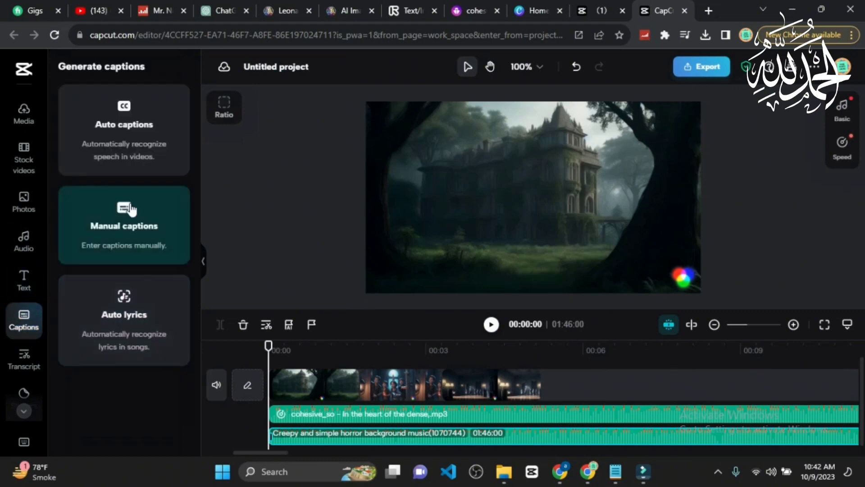
{"action": "left_click", "coordinate": [133, 140]}
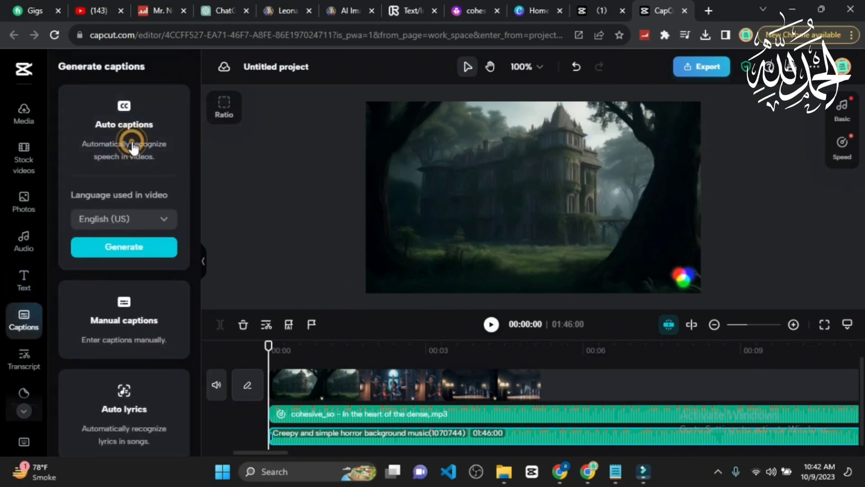
{"action": "left_click", "coordinate": [124, 246]}
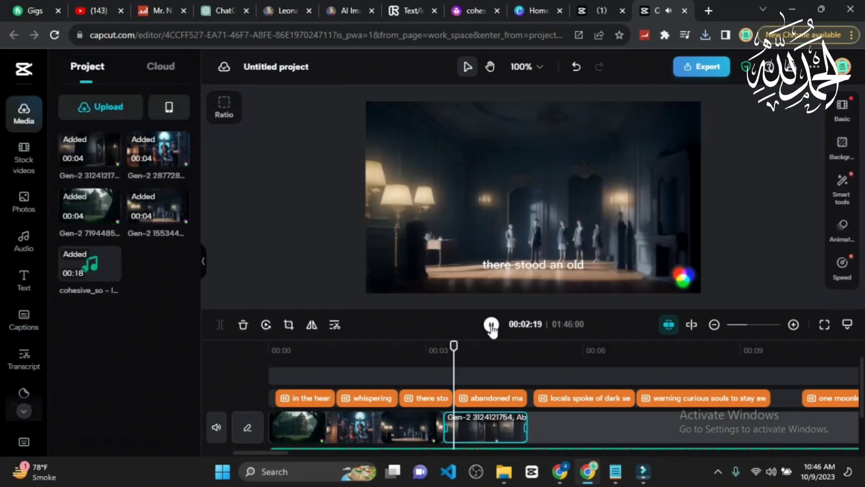
Step: Stop playback and extend the forest mansion, teenagers, interior and doorway clips to about 1.8, 2.1, 2.2 and 2.4 seconds
{"action": "left_click", "coordinate": [491, 325]}
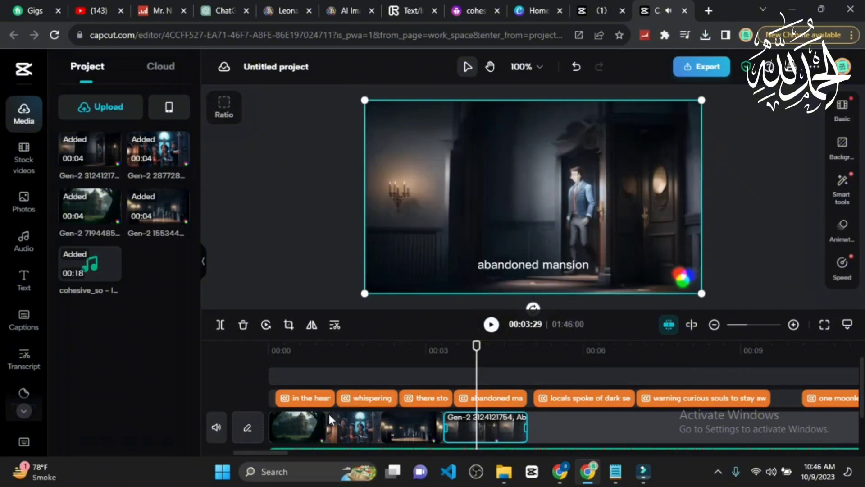
{"action": "left_click", "coordinate": [318, 429]}
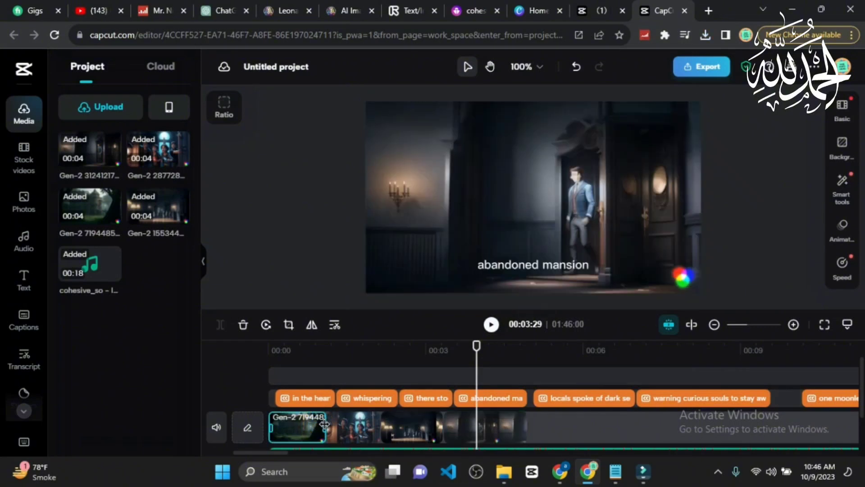
{"action": "left_click_drag", "start_coordinate": [331, 427], "coordinate": [401, 429]}
{"action": "left_click", "coordinate": [404, 430]}
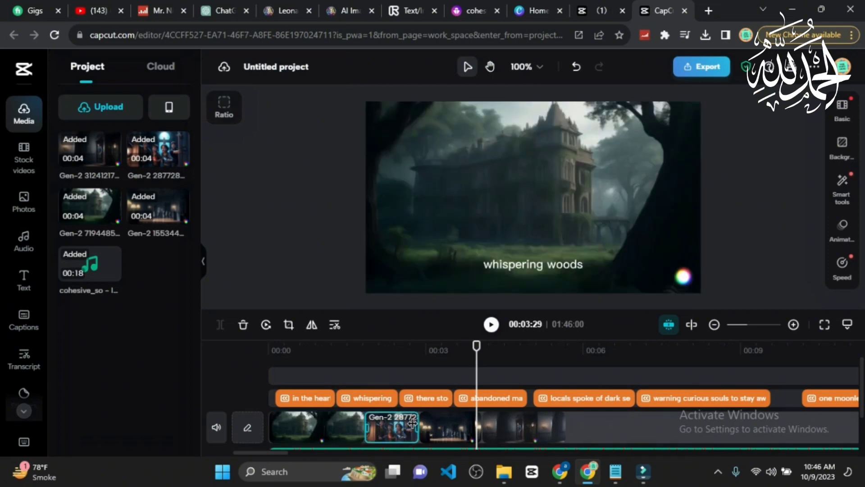
{"action": "left_click_drag", "start_coordinate": [418, 424], "coordinate": [479, 428]}
{"action": "left_click", "coordinate": [500, 427]}
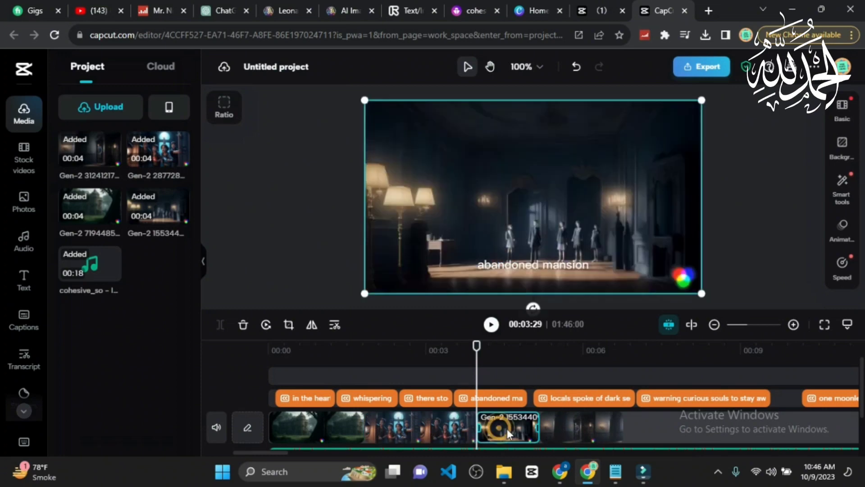
{"action": "left_click_drag", "start_coordinate": [535, 426], "coordinate": [594, 427]}
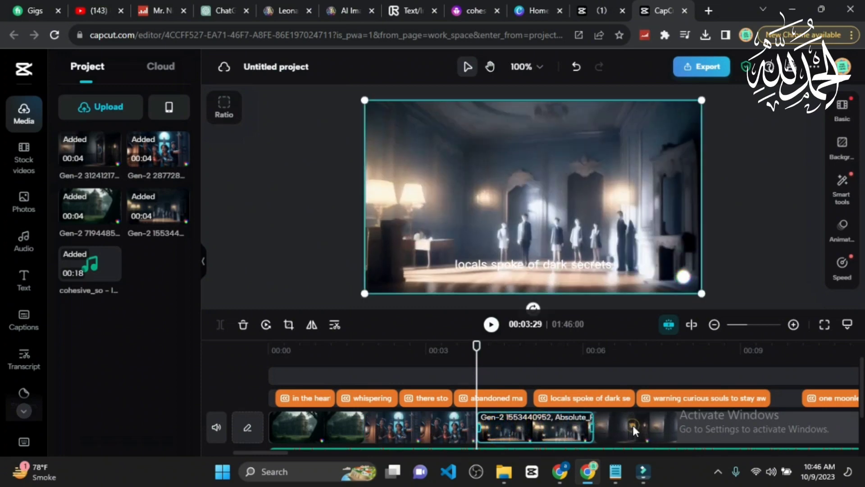
{"action": "left_click", "coordinate": [633, 426]}
{"action": "left_click_drag", "start_coordinate": [675, 426], "coordinate": [725, 429]}
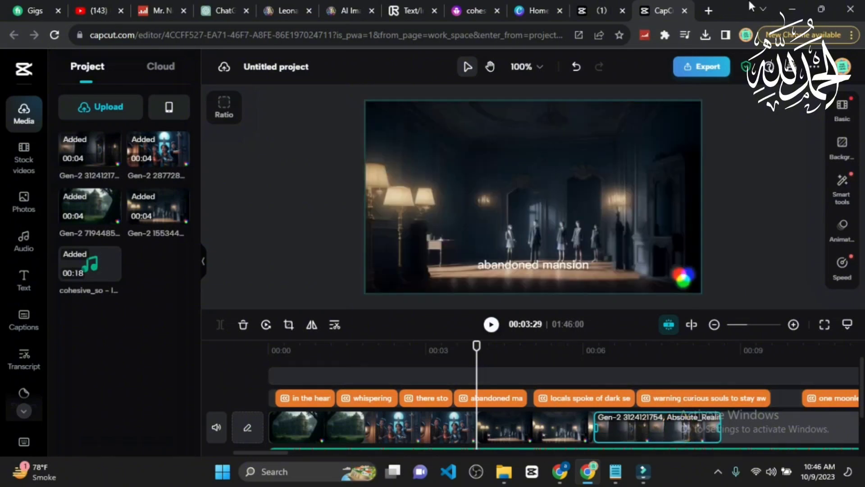
Step: Export the video at 720p and open the finished video's preview in full screen
{"action": "left_click", "coordinate": [704, 72]}
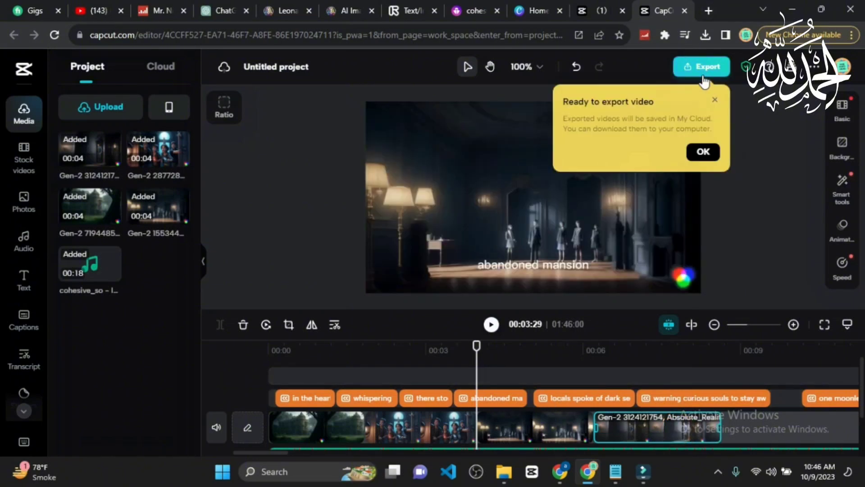
{"action": "left_click", "coordinate": [704, 80]}
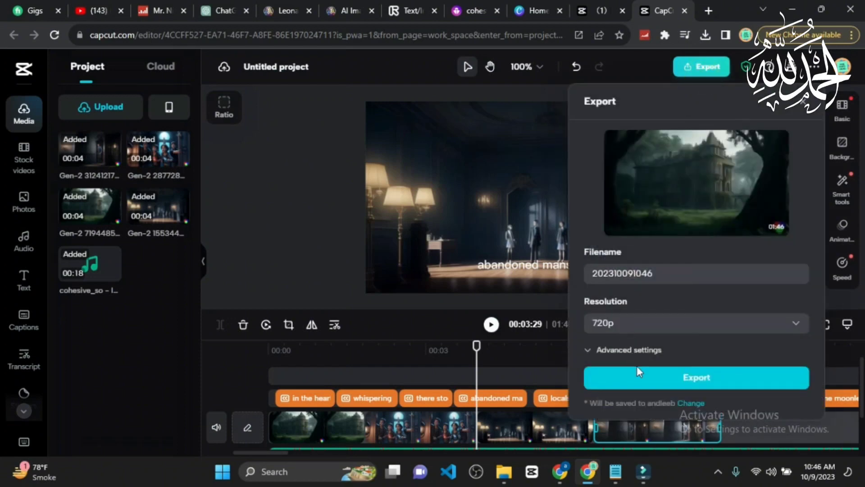
{"action": "left_click", "coordinate": [643, 377]}
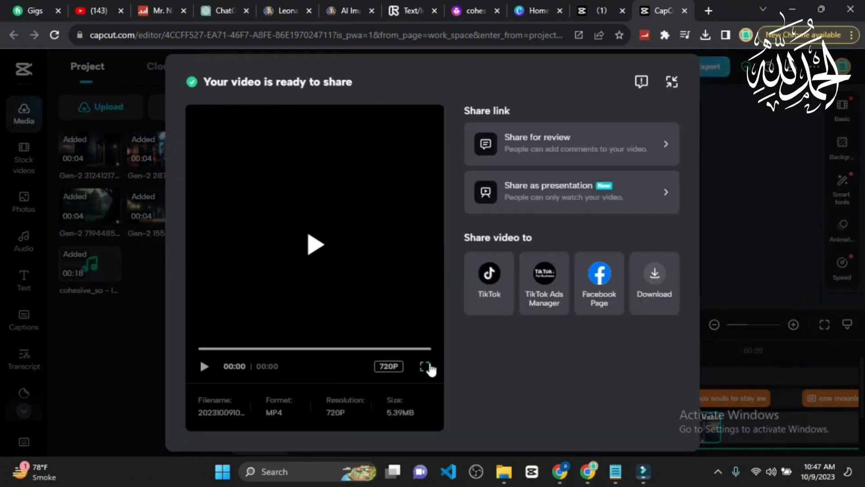
{"action": "left_click", "coordinate": [427, 366]}
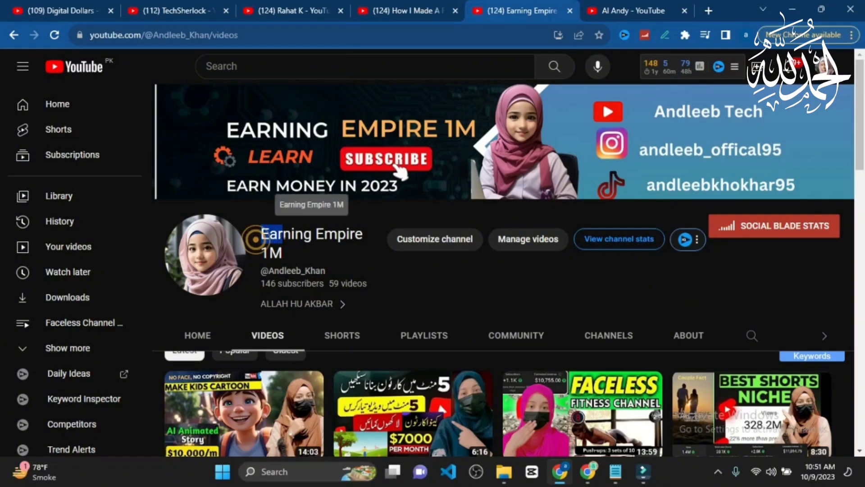
Step: Look through the uploaded videos on the Earning Empire 1M YouTube channel and return to the channel header
{"action": "left_click", "coordinate": [293, 254]}
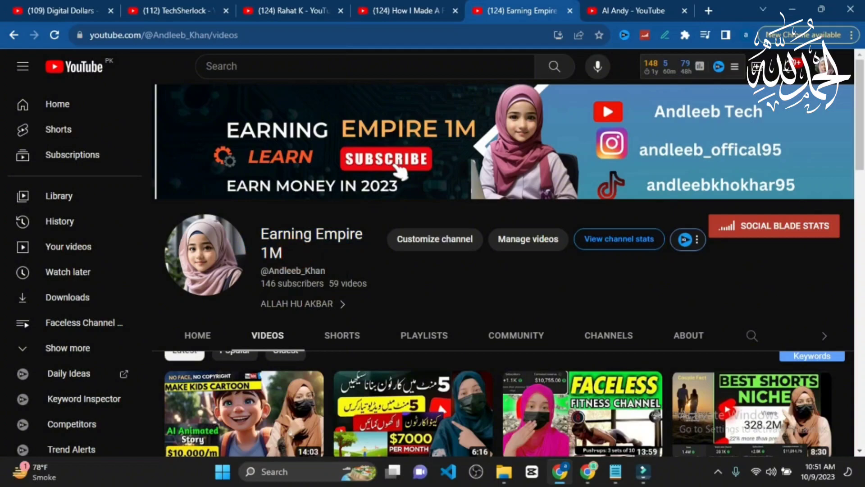
{"action": "scroll", "coordinate": [2, 131], "scroll_direction": "down", "scroll_amount": 5}
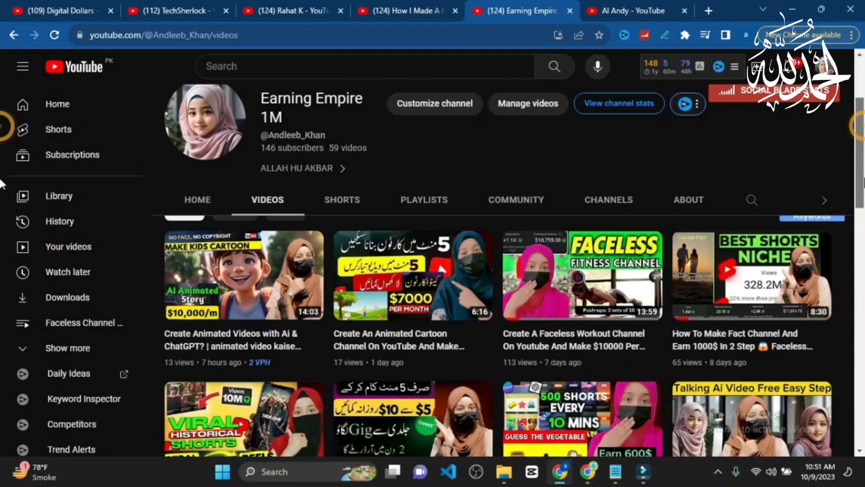
{"action": "scroll", "coordinate": [3, 189], "scroll_direction": "up", "scroll_amount": 1}
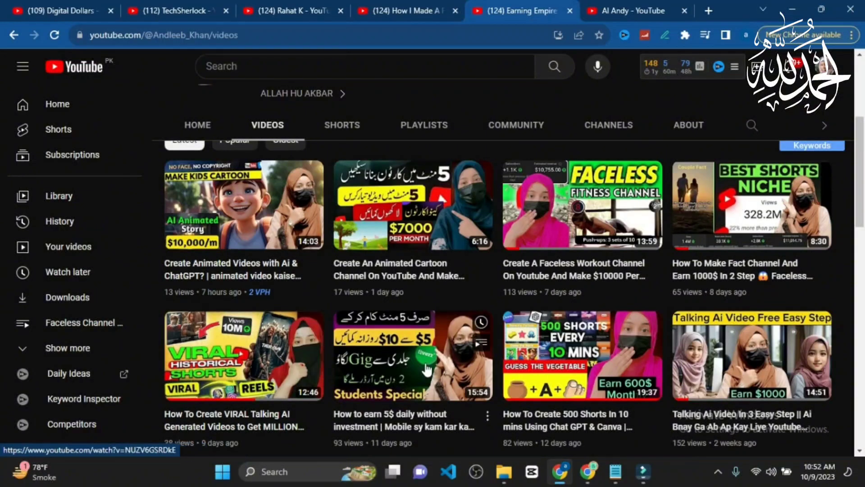
{"action": "scroll", "coordinate": [2, 162], "scroll_direction": "down", "scroll_amount": 1}
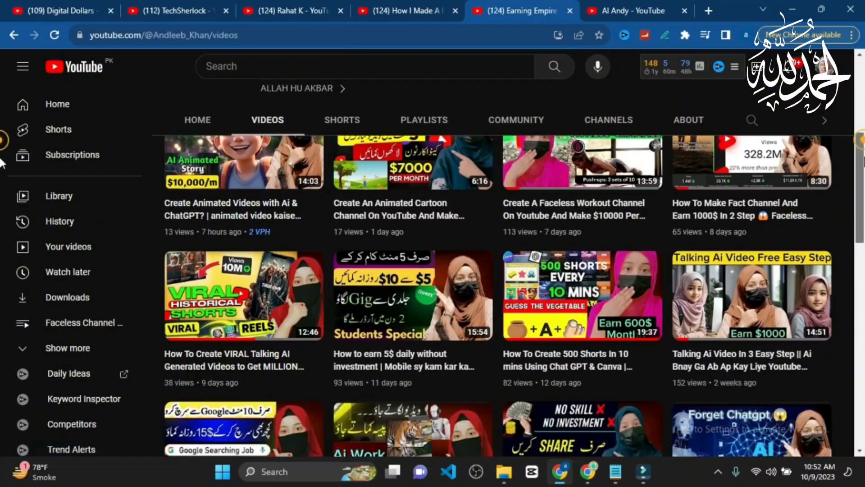
{"action": "scroll", "coordinate": [2, 162], "scroll_direction": "down", "scroll_amount": 4}
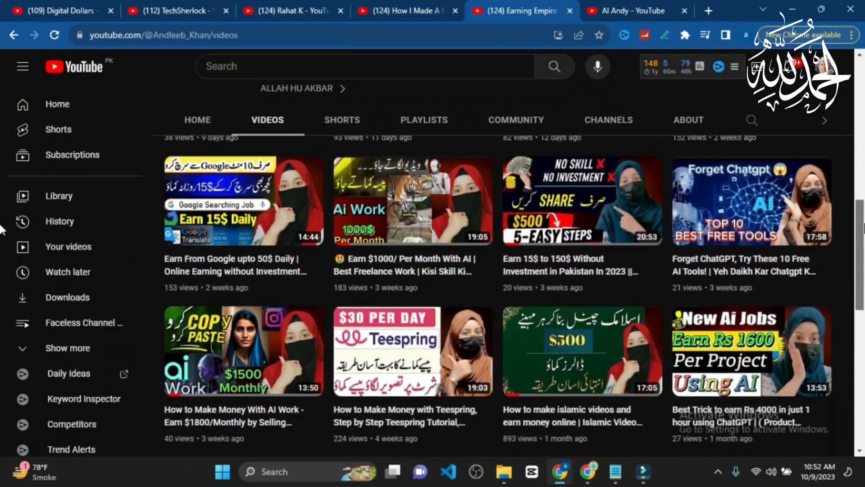
{"action": "scroll", "coordinate": [2, 229], "scroll_direction": "down", "scroll_amount": 3}
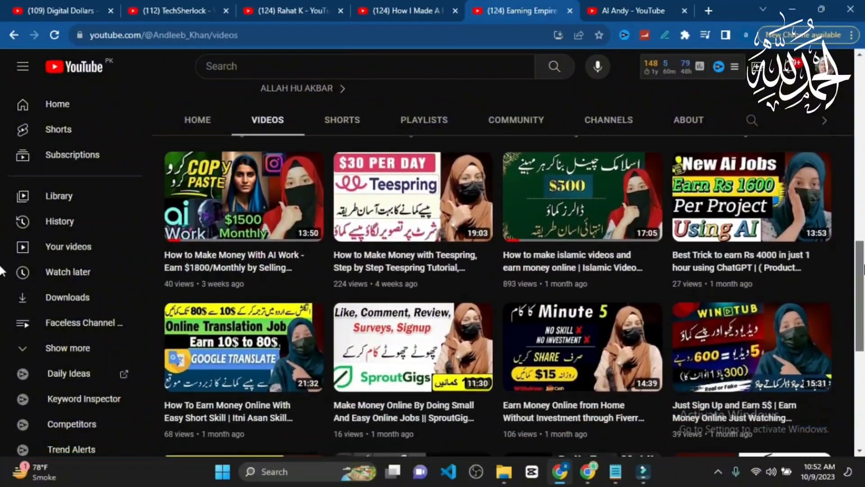
{"action": "left_click_drag", "start_coordinate": [855, 260], "coordinate": [858, 91]}
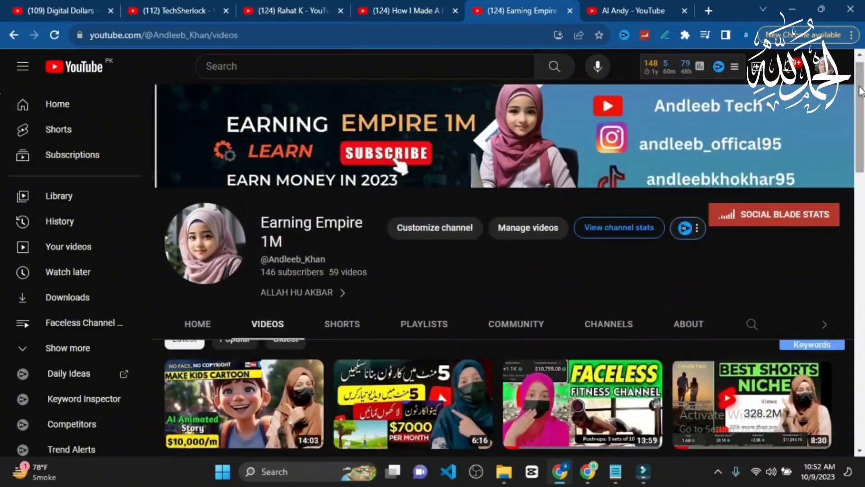
Step: Open the channel's Faceless Channel With AI playlist and look over its videos
{"action": "left_click", "coordinate": [433, 333]}
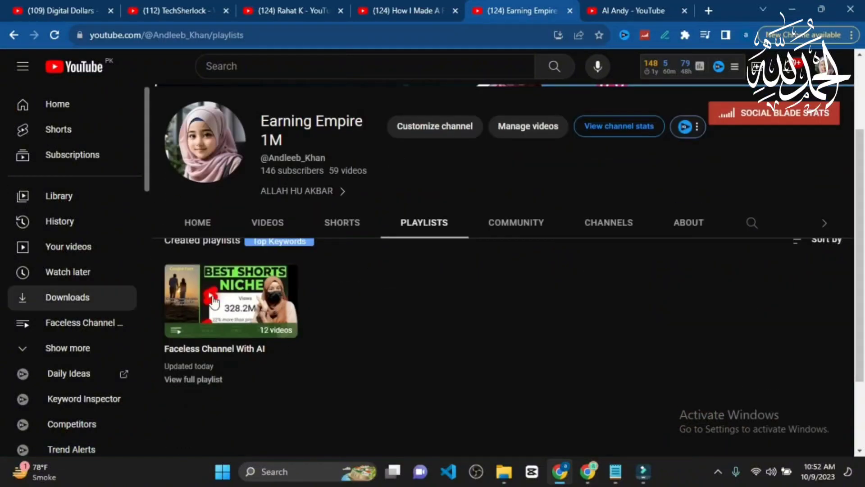
{"action": "left_click", "coordinate": [237, 304]}
{"action": "scroll", "coordinate": [419, 345], "scroll_direction": "down", "scroll_amount": 1}
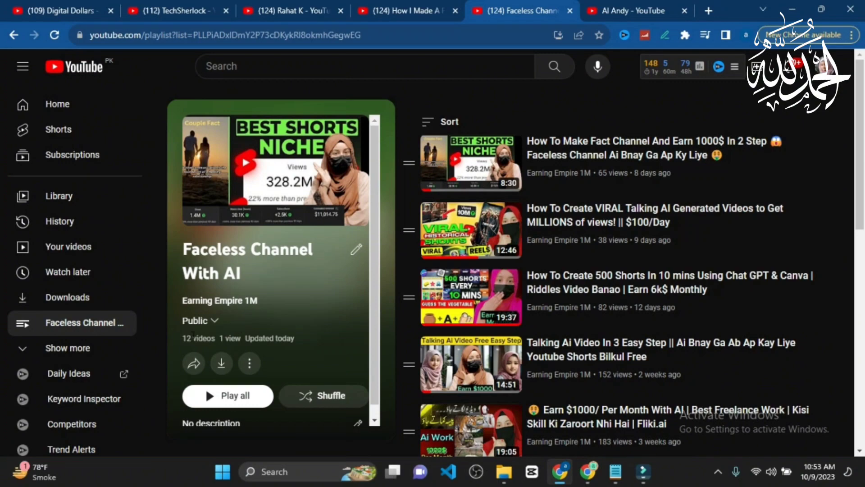
{"action": "scroll", "coordinate": [860, 156], "scroll_direction": "down", "scroll_amount": 2}
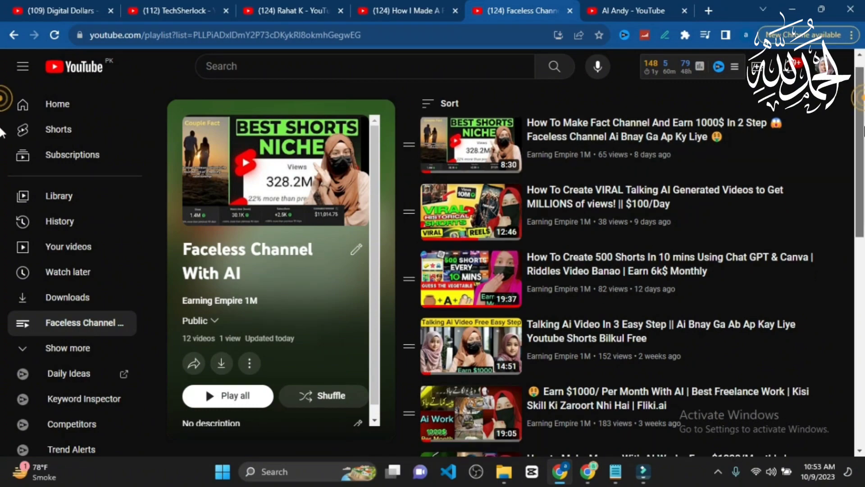
{"action": "left_click_drag", "start_coordinate": [863, 157], "coordinate": [859, 62]}
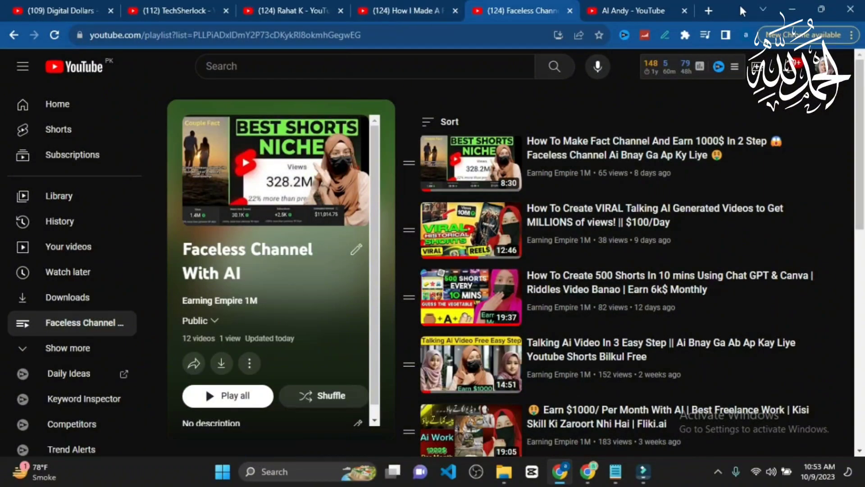
{"action": "left_click", "coordinate": [793, 6]}
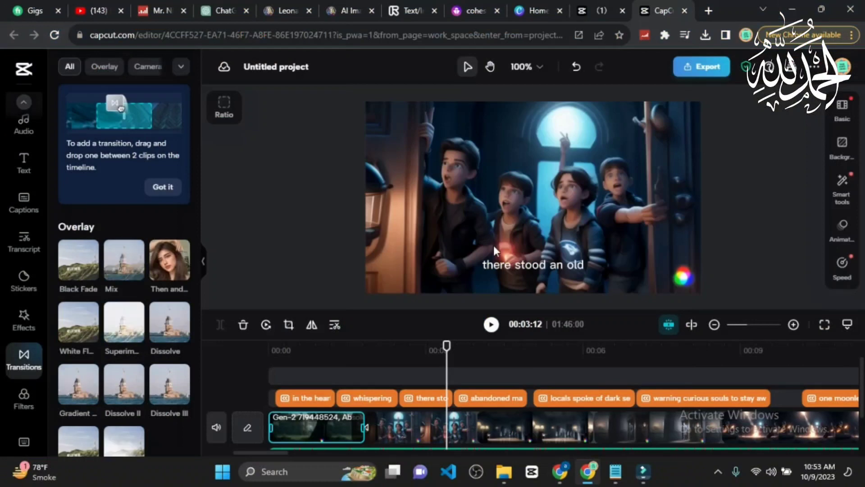
{"action": "left_click", "coordinate": [513, 481]}
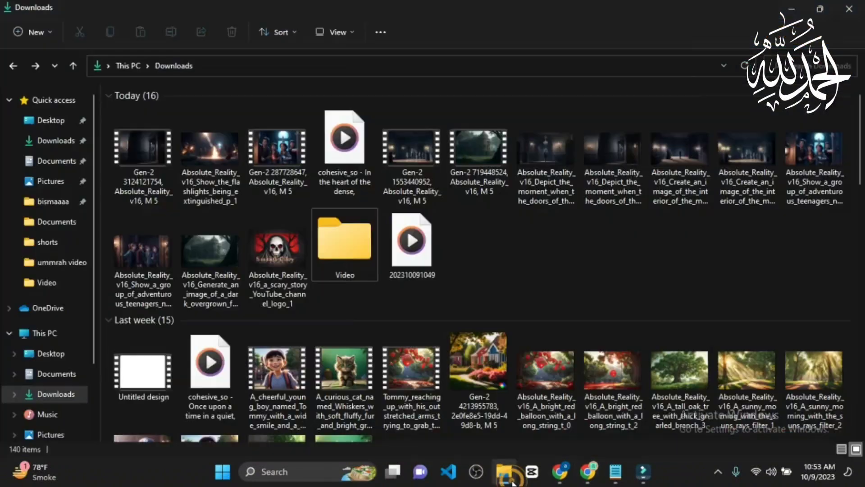
{"action": "left_click", "coordinate": [56, 142]}
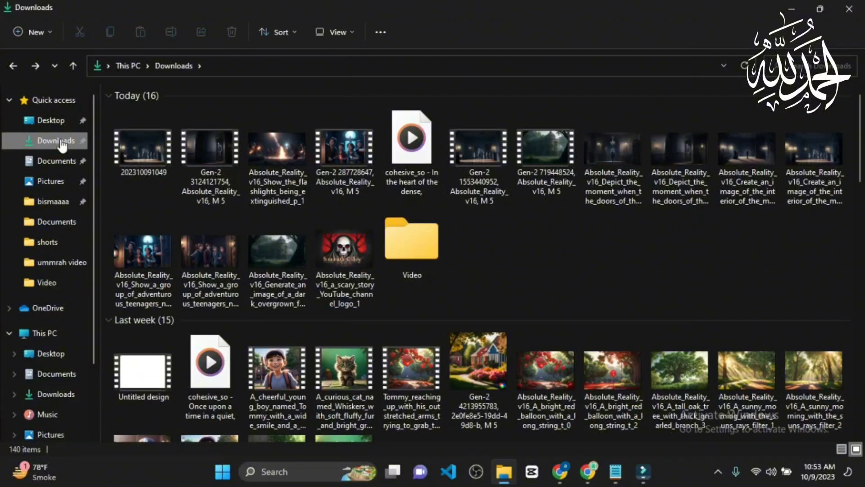
{"action": "left_click", "coordinate": [154, 162]}
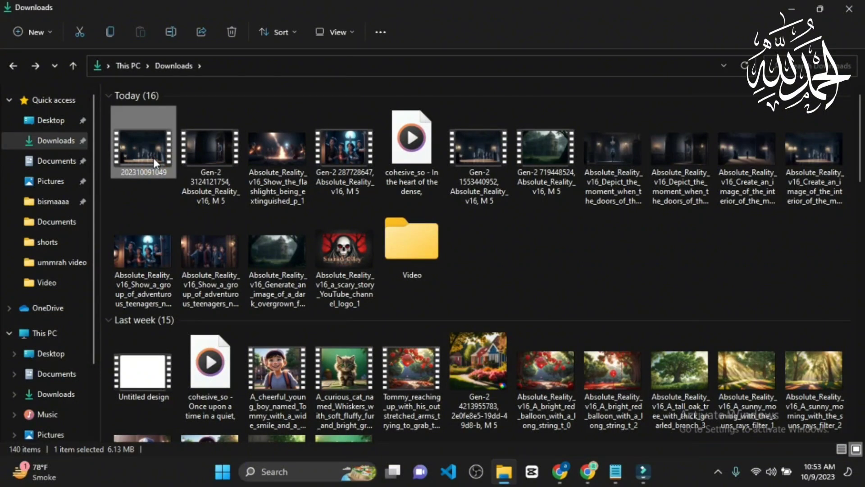
{"action": "double_click", "coordinate": [153, 159]}
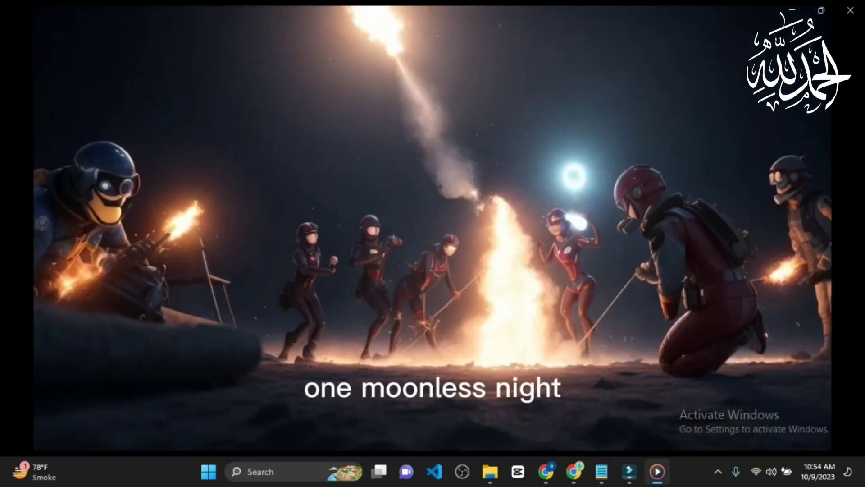
{"action": "left_click", "coordinate": [154, 159]}
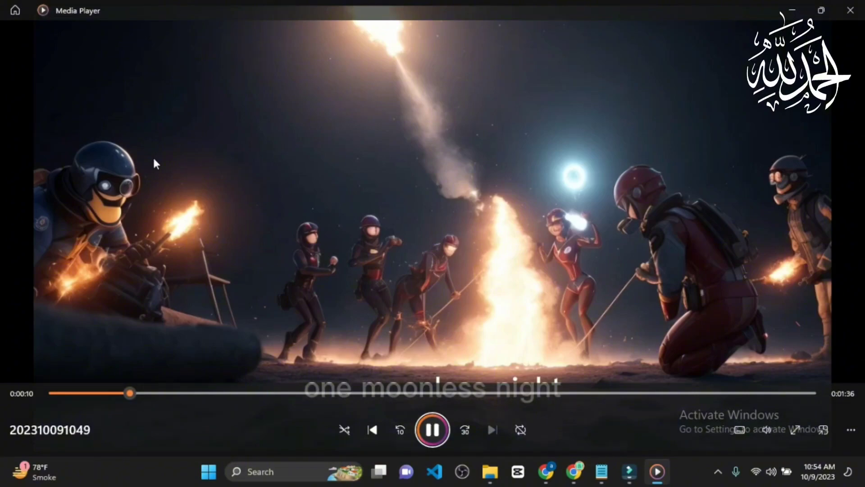